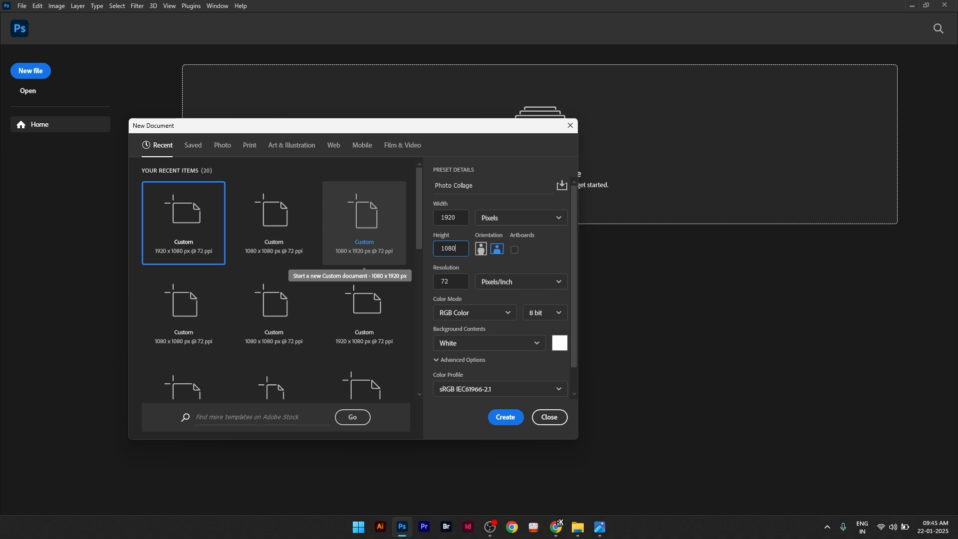
Step: Set the resolution to 72 pixels/inch and create the 1920 x 1080 px Photo Collage document
click(456, 284)
text(72)
click(510, 421)
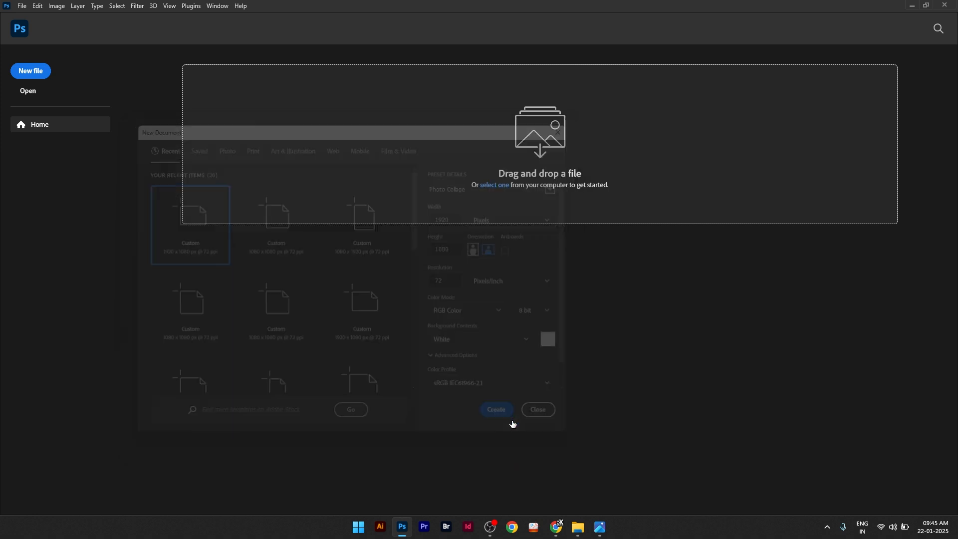
Step: Add a guide layout that divides the canvas into 2 columns and 2 rows
click(171, 7)
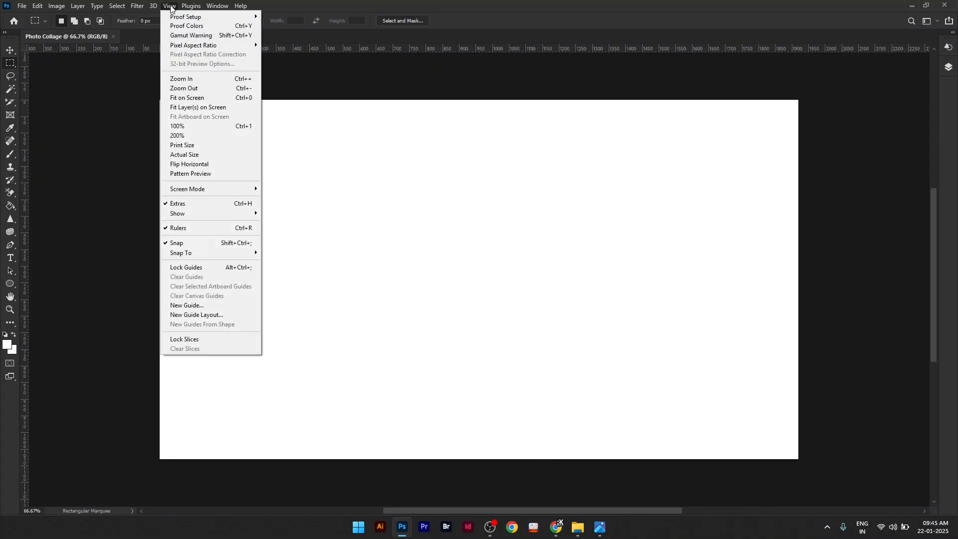
click(200, 315)
double_click(470, 303)
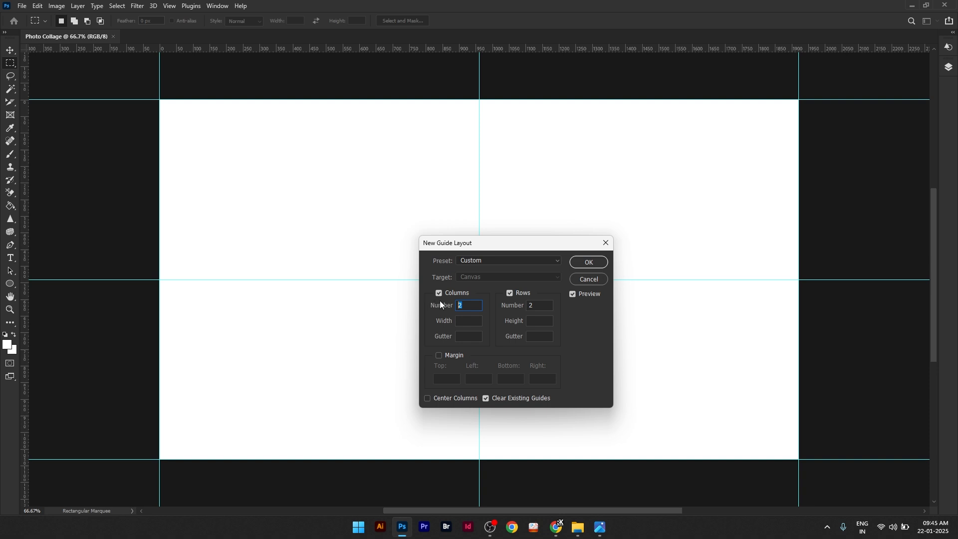
click(578, 264)
Step: Draw a 960 x 540 px rectangle with a turquoise fill and no stroke over the canvas's upper-left quadrant
click(10, 284)
right_click(10, 283)
click(37, 283)
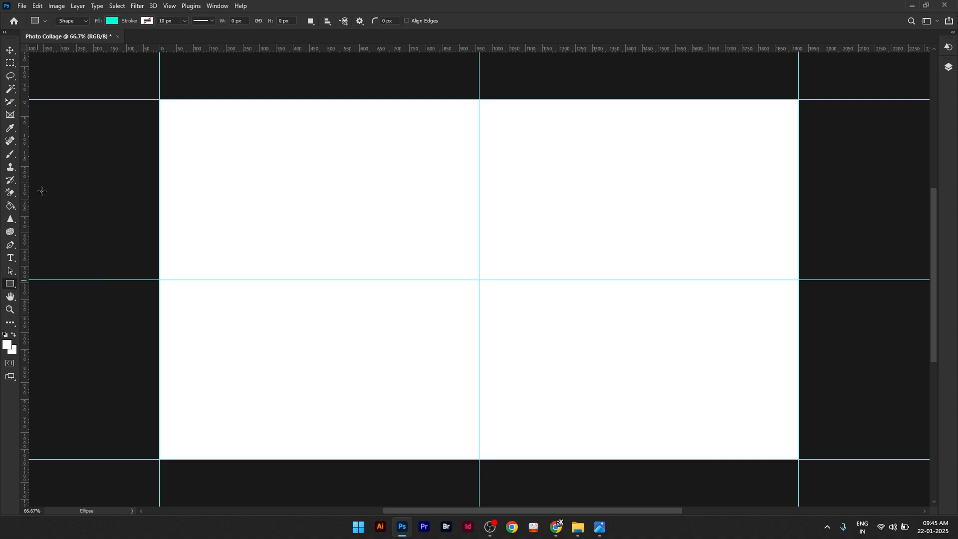
click(112, 20)
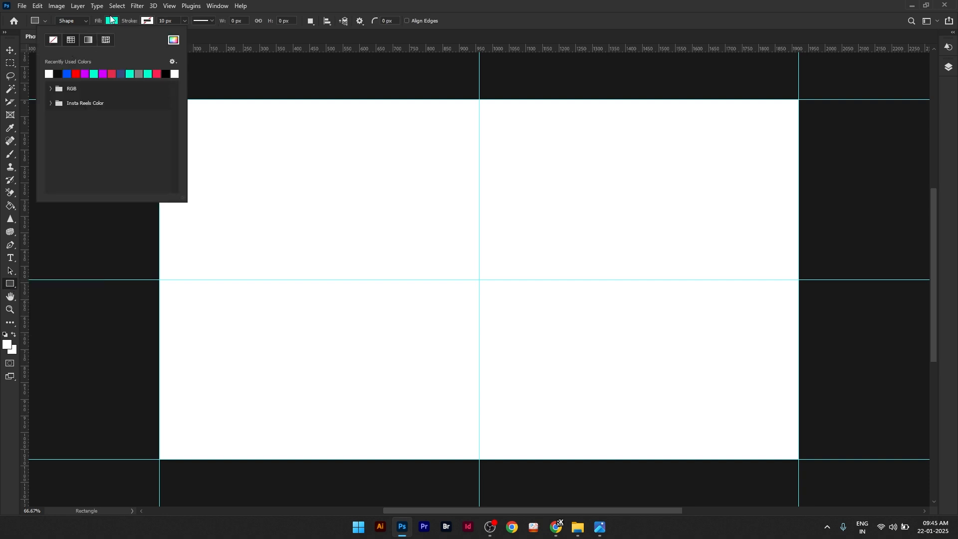
click(113, 21)
click(146, 21)
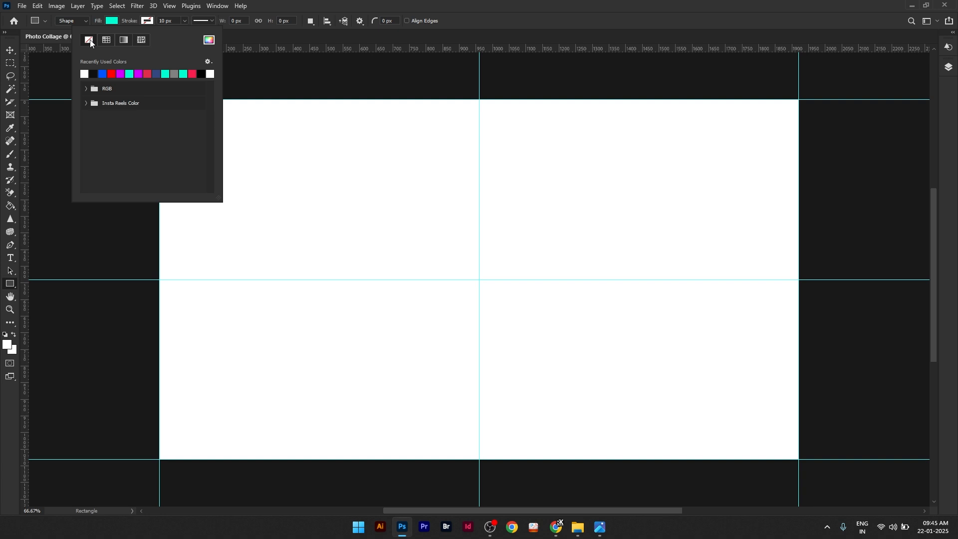
click(113, 20)
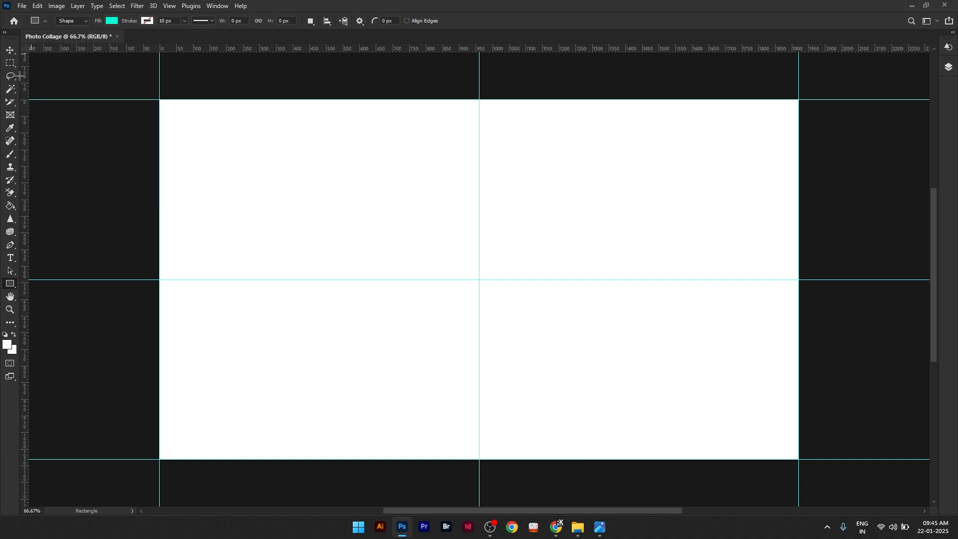
drag(159, 100, 476, 281)
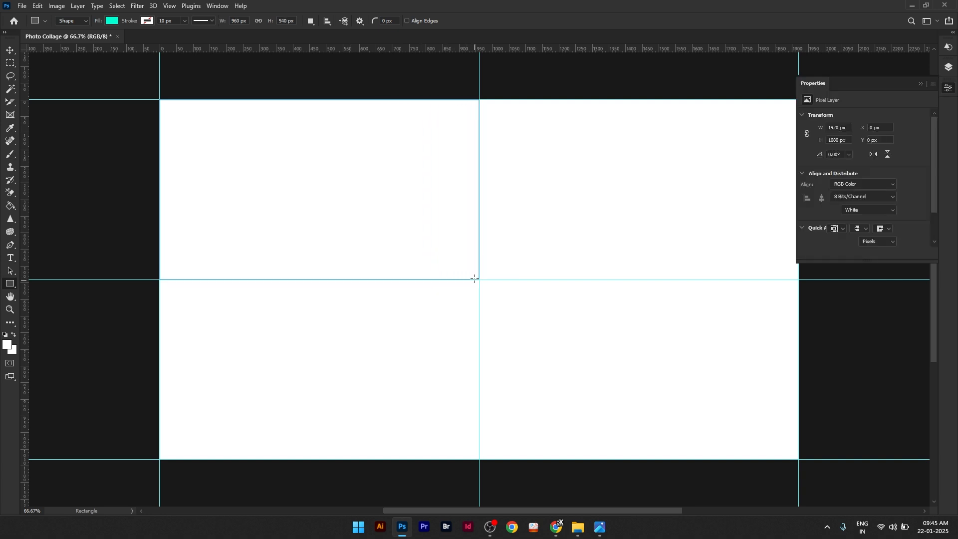
click(921, 82)
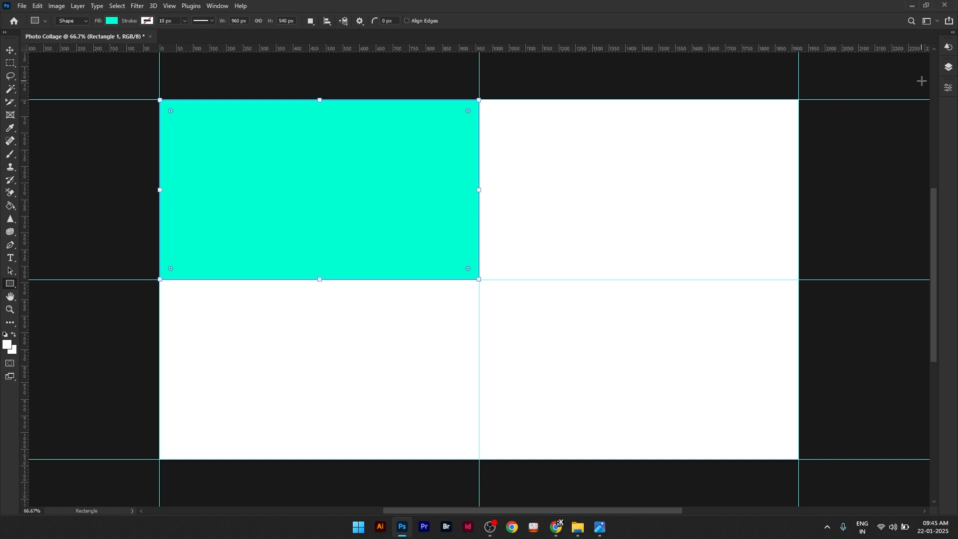
Step: Duplicate the rectangle layer and align the copy to the right edge of the whole canvas
click(949, 68)
drag(899, 128, 910, 457)
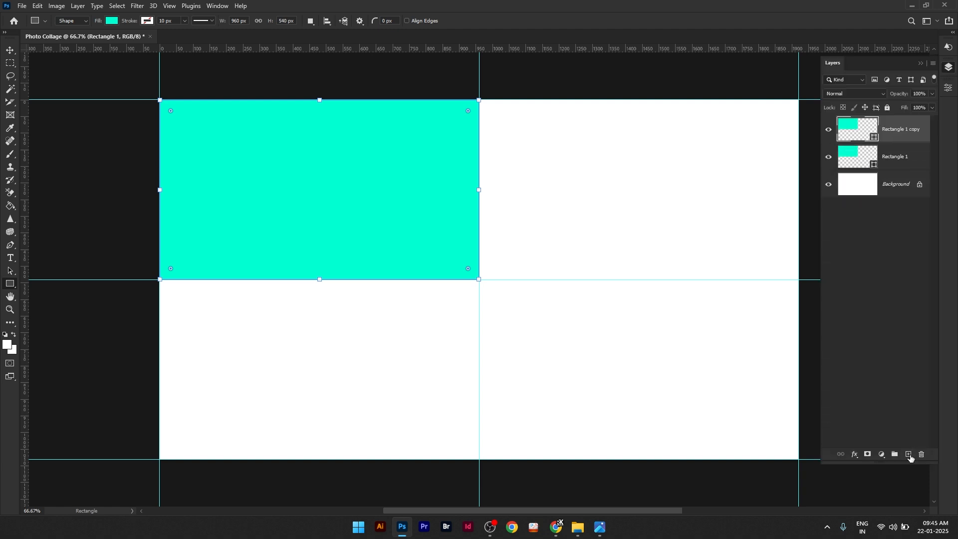
click(123, 6)
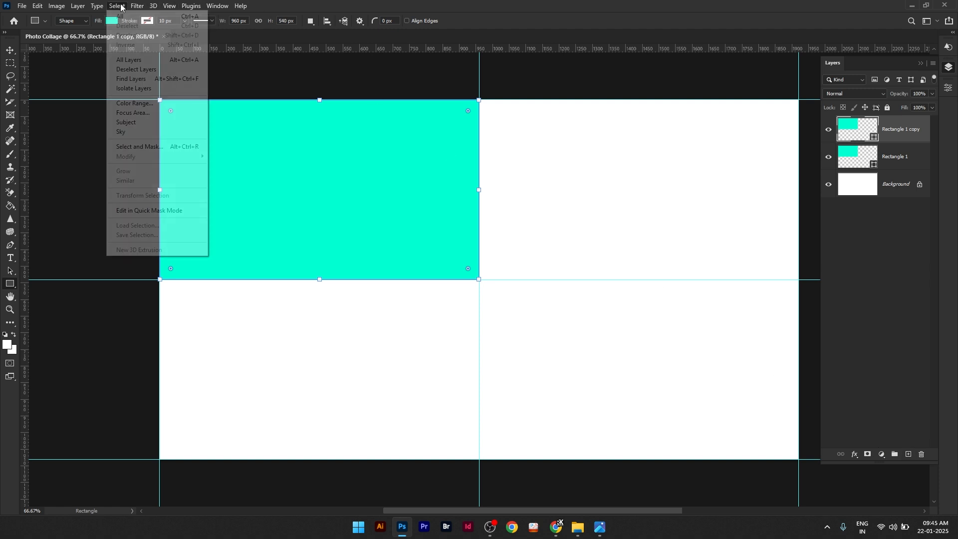
click(124, 16)
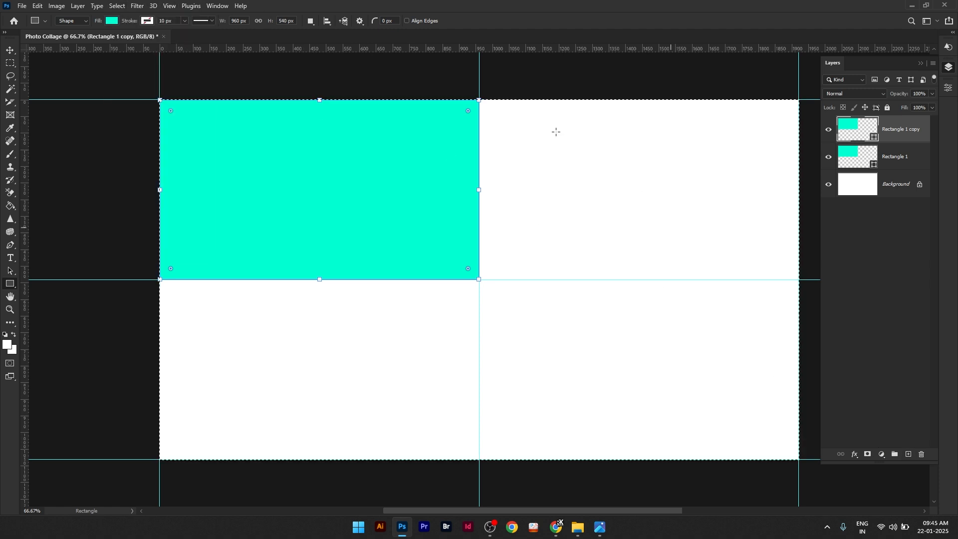
click(10, 50)
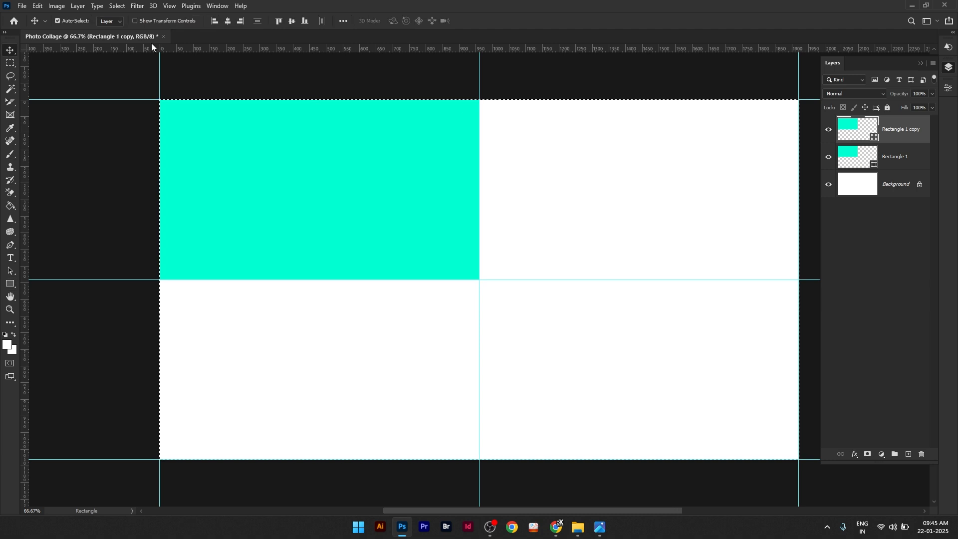
click(240, 21)
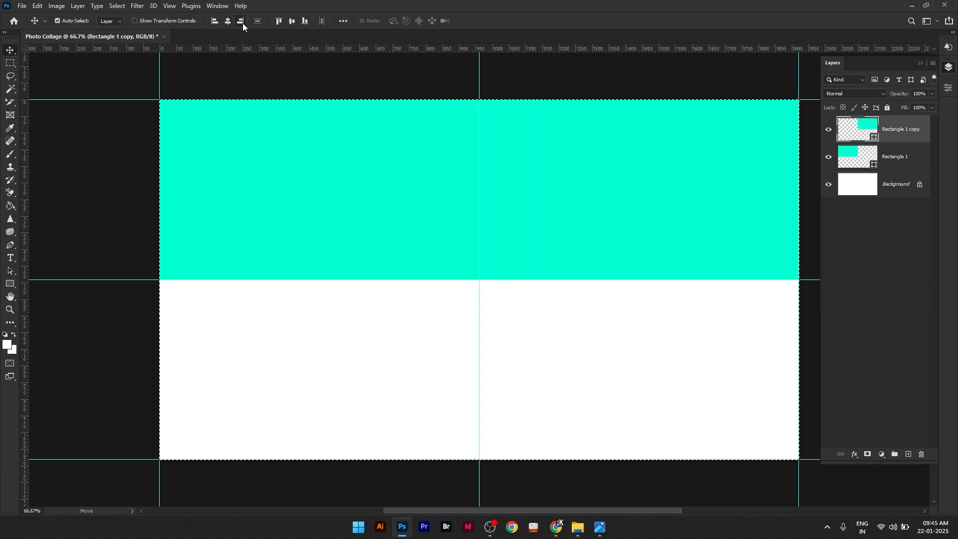
Step: Duplicate the rectangle twice more to fill the lower-right and lower-left quadrants by edge alignment, and deselect the canvas
drag(865, 128, 908, 454)
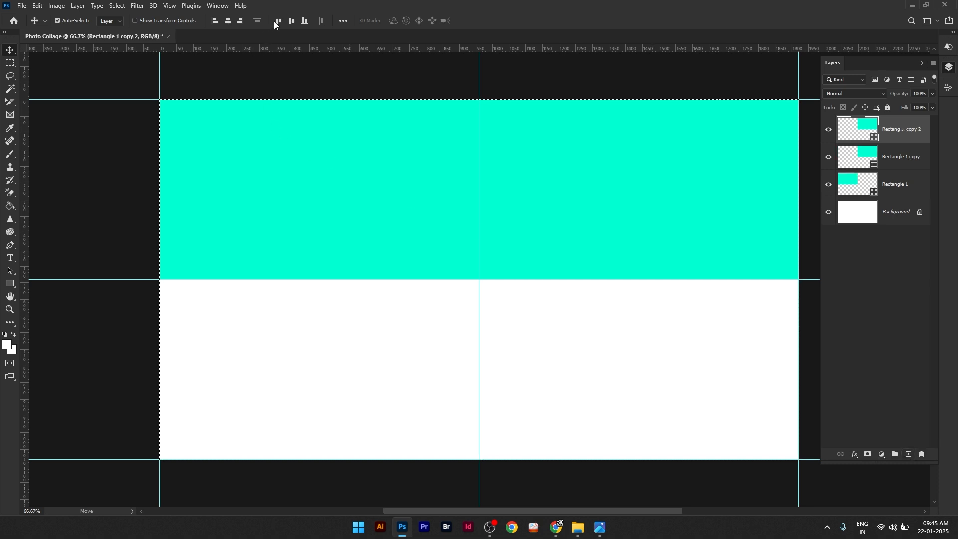
click(305, 21)
drag(912, 132, 906, 456)
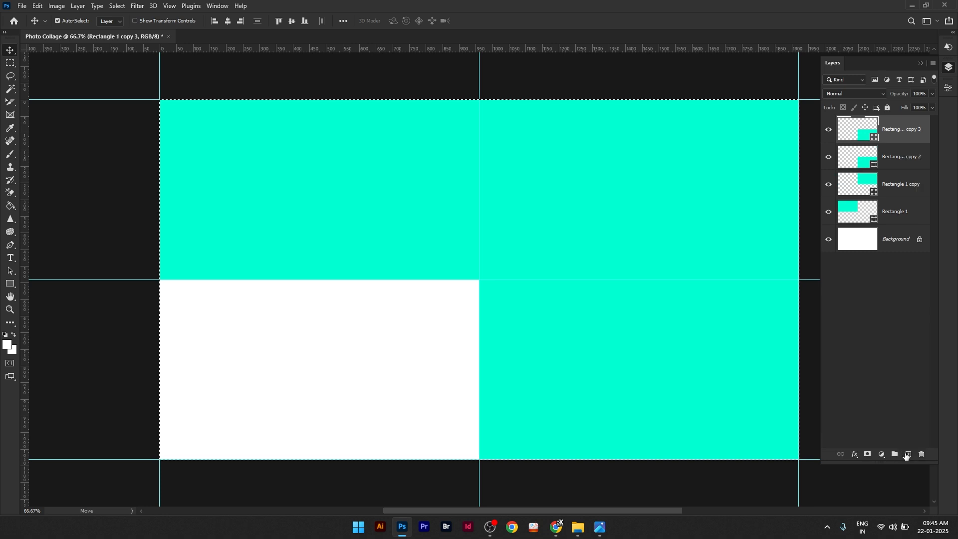
click(216, 21)
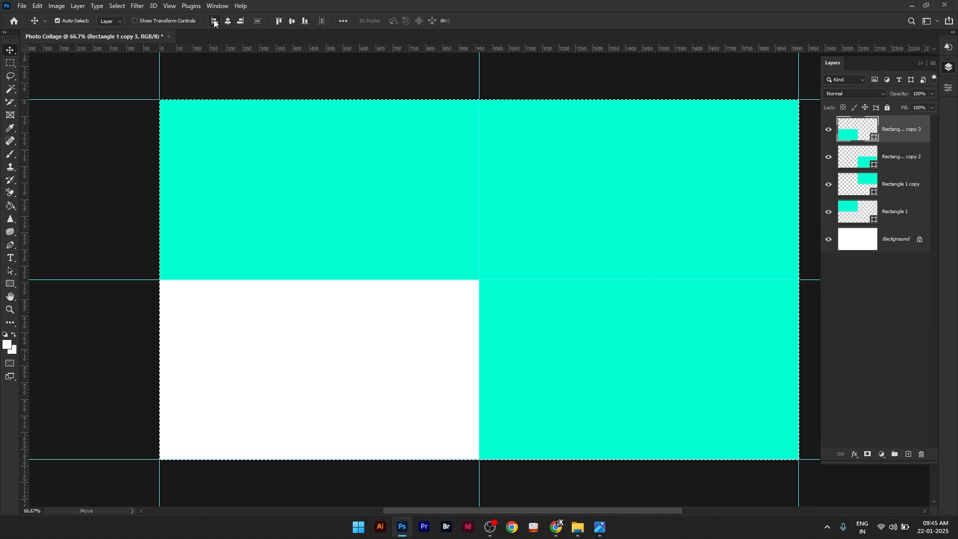
click(122, 6)
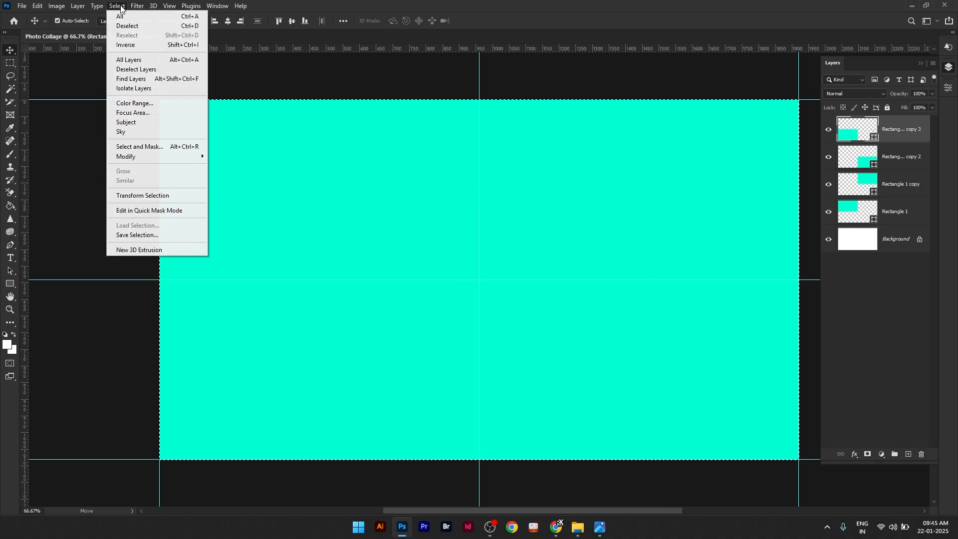
click(131, 28)
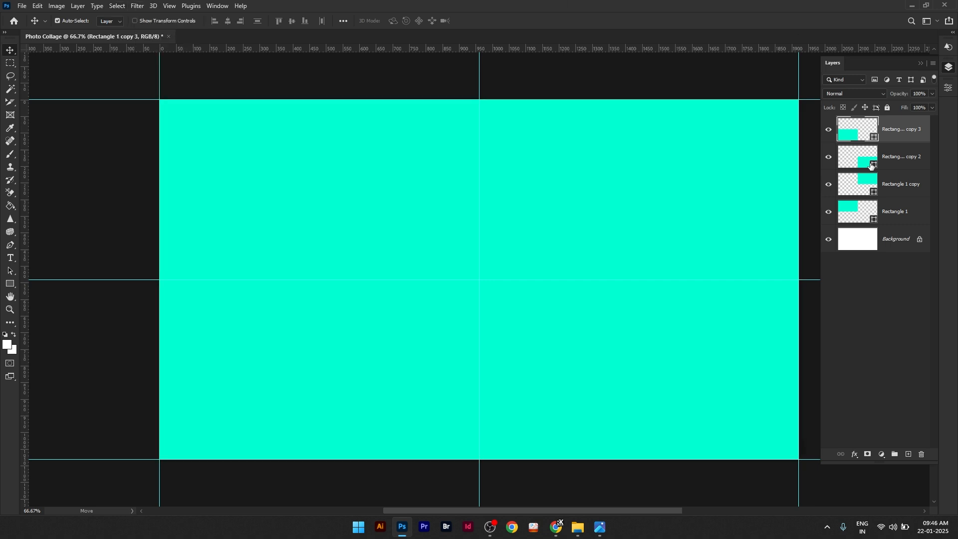
Step: Change the fill of the upper-left rectangle to crimson red
click(890, 215)
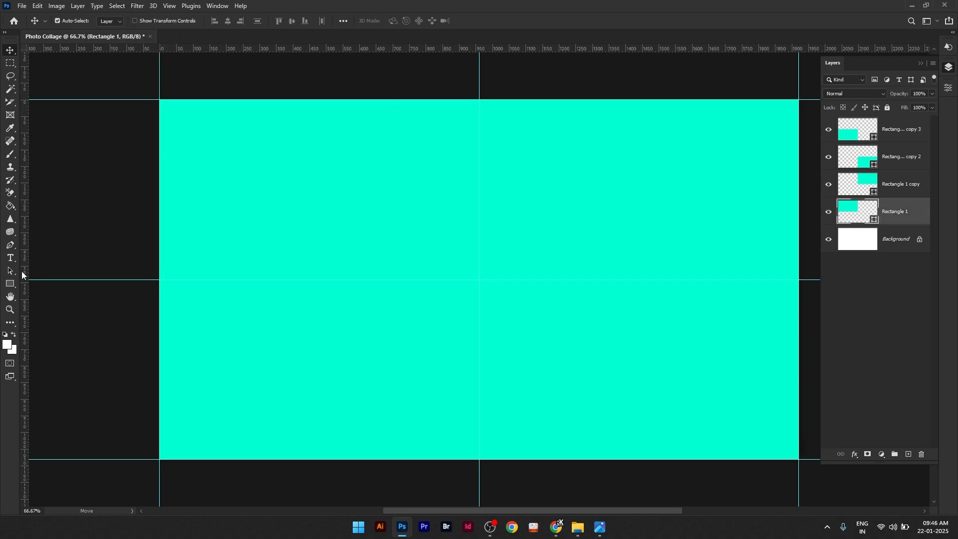
click(10, 271)
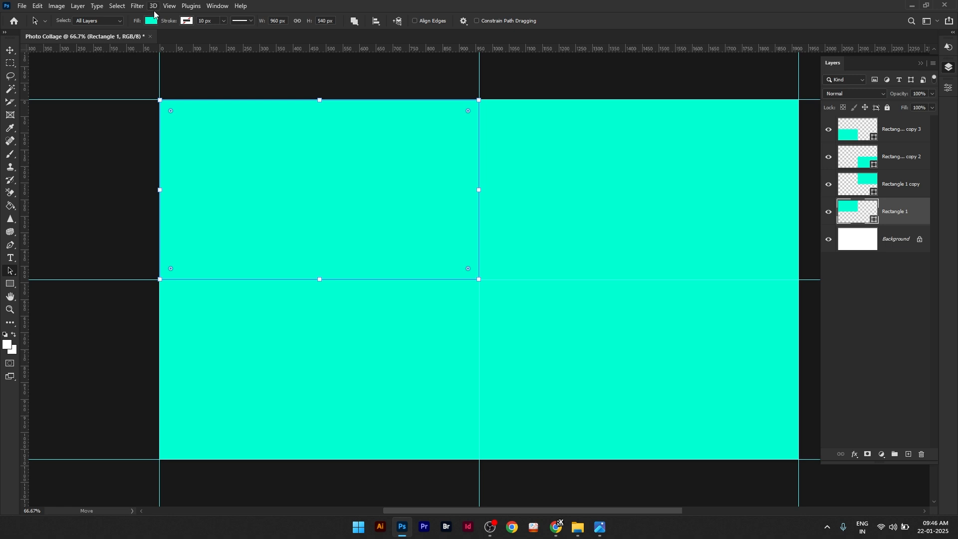
click(151, 20)
click(151, 74)
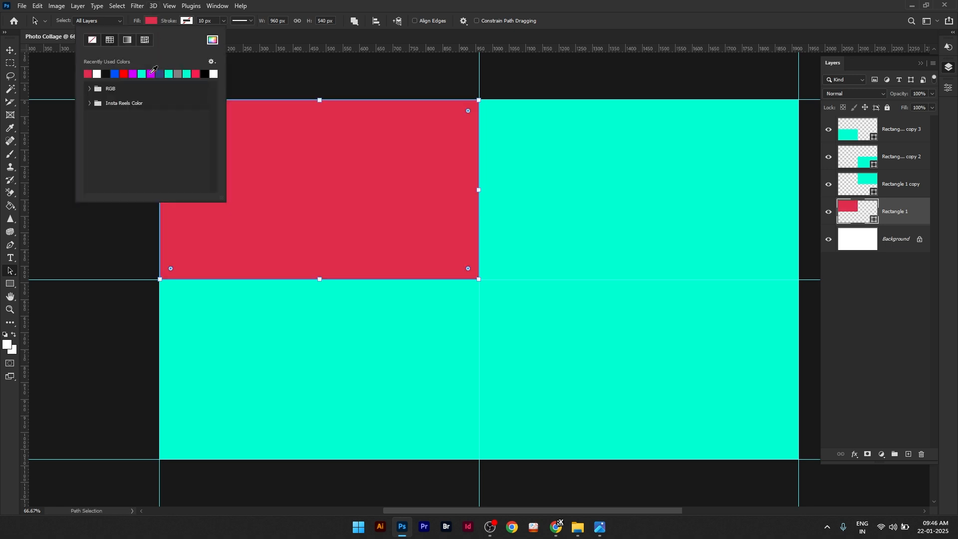
Step: Fill the lower-right rectangle with purple and the lower-left rectangle with blue
click(897, 159)
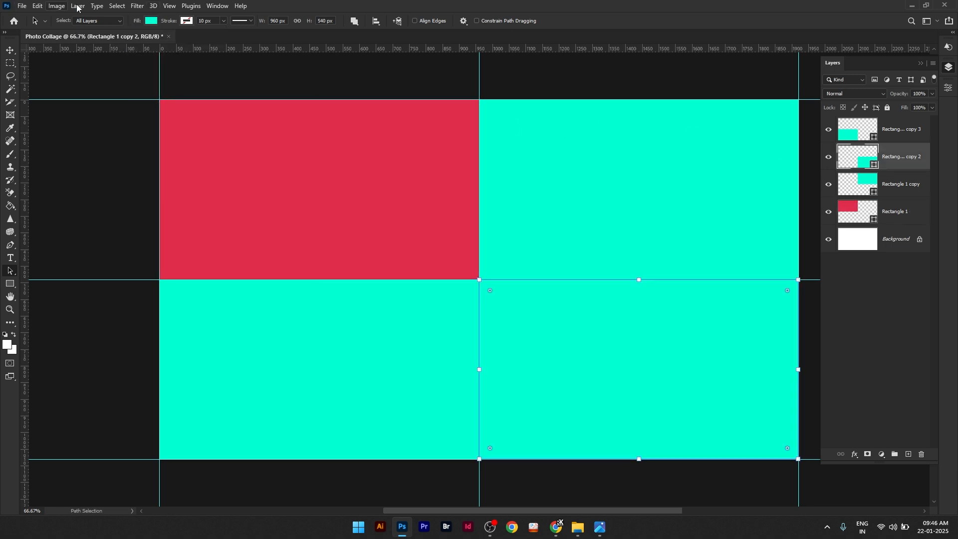
click(150, 21)
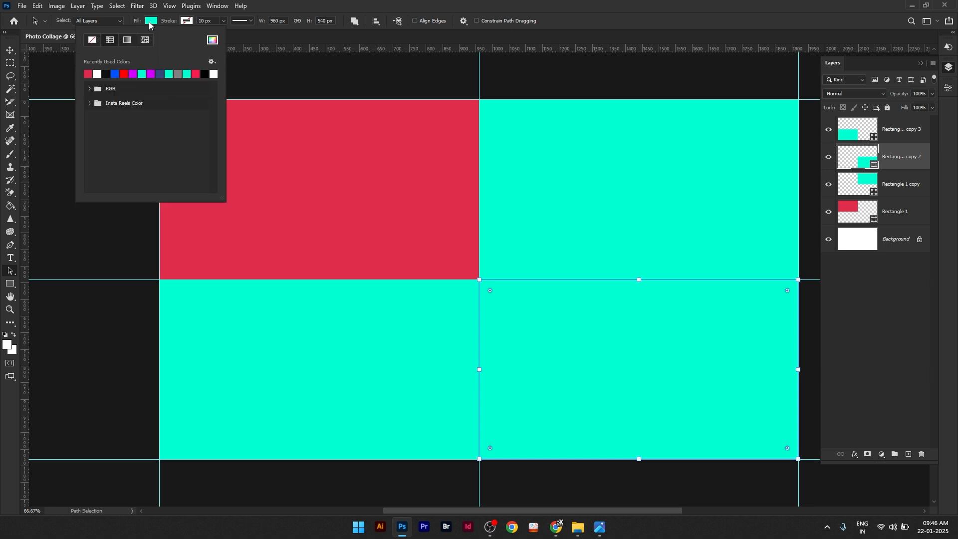
click(133, 73)
click(893, 135)
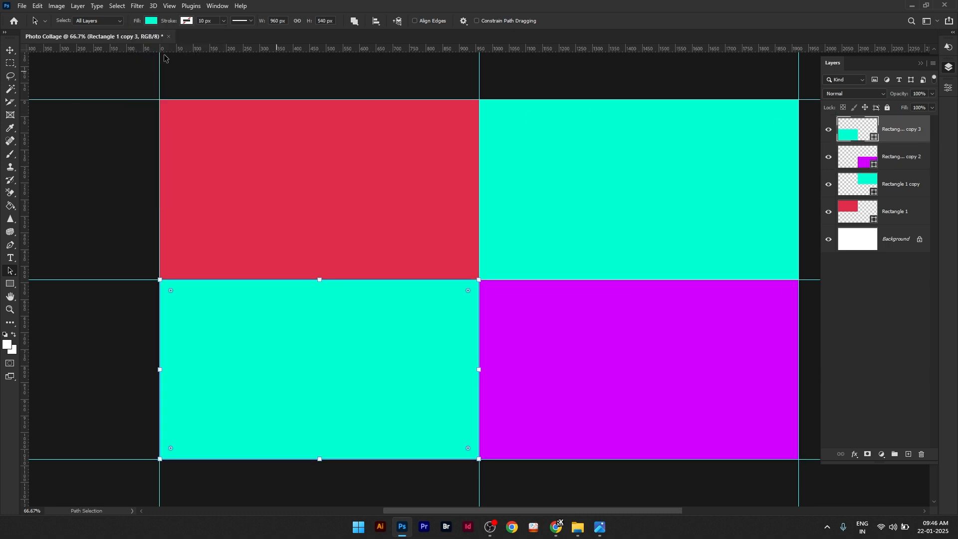
click(151, 21)
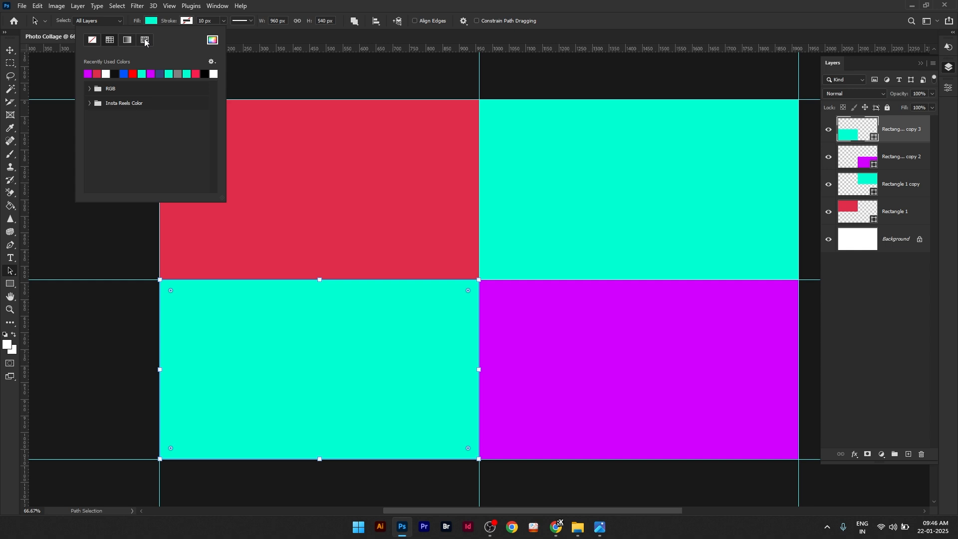
click(125, 75)
Step: With the Background layer active, draw a circle from the canvas centre and enlarge it to about 780 px in diameter
click(888, 234)
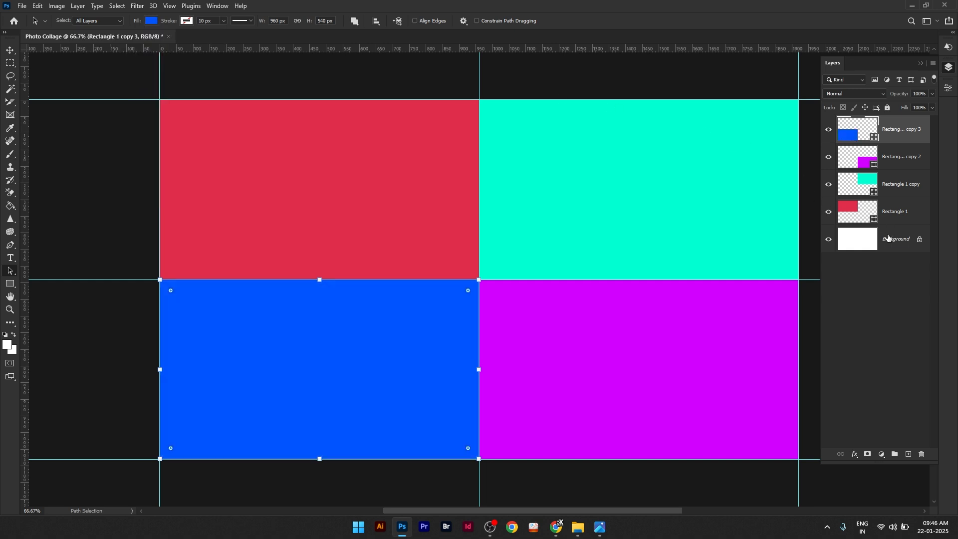
click(888, 234)
drag(13, 284, 45, 295)
key(shift+u)
drag(479, 280, 195, 167)
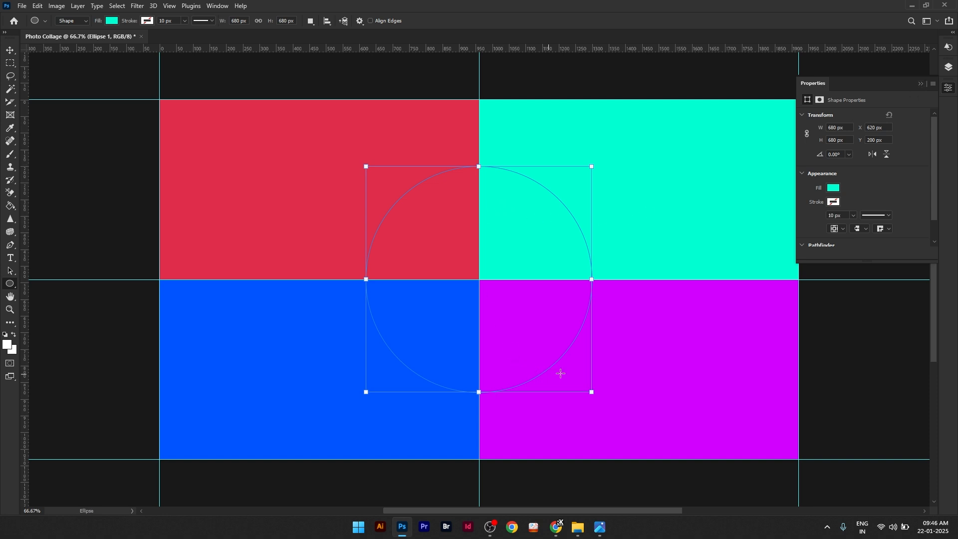
drag(590, 392, 609, 409)
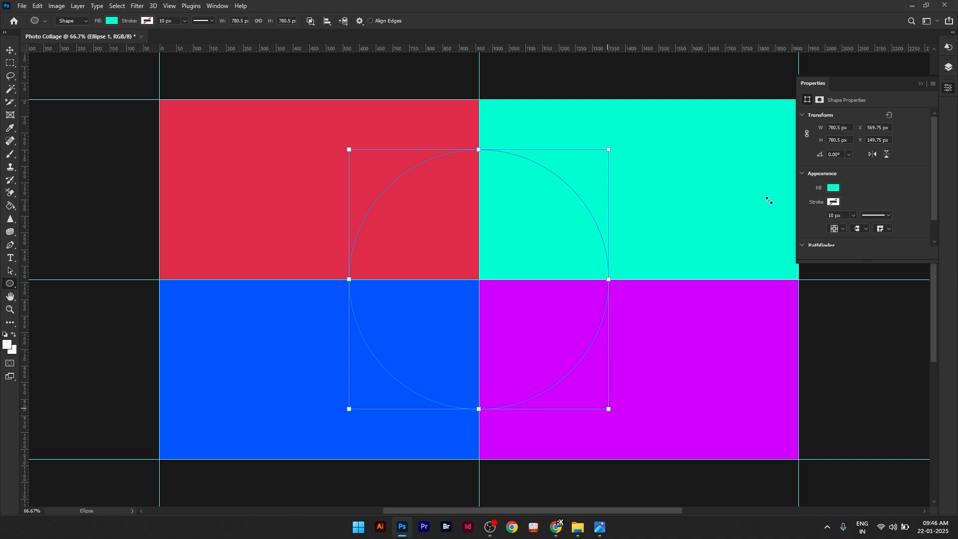
Step: Move the circle's layer above all the rectangle layers and fill the circle with black
click(930, 86)
click(949, 70)
drag(914, 247, 910, 121)
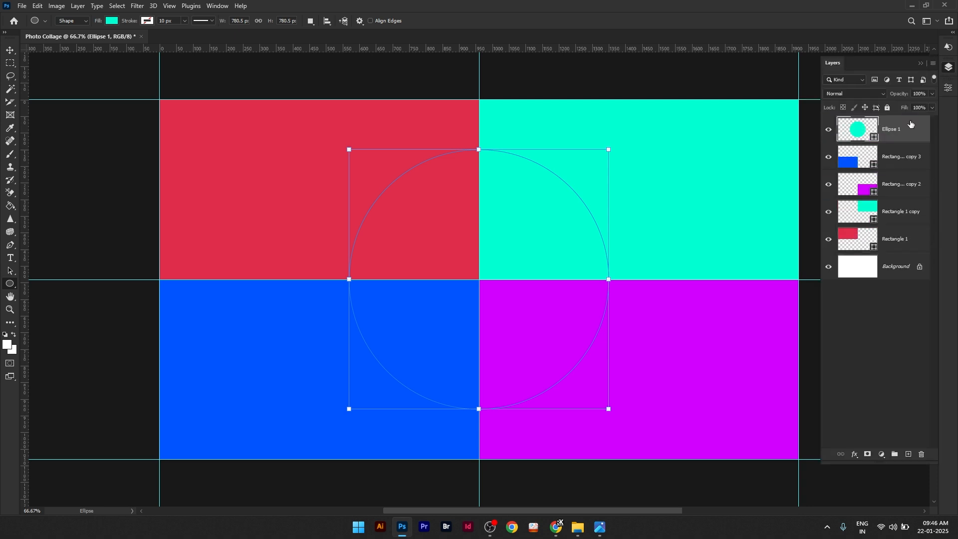
click(111, 22)
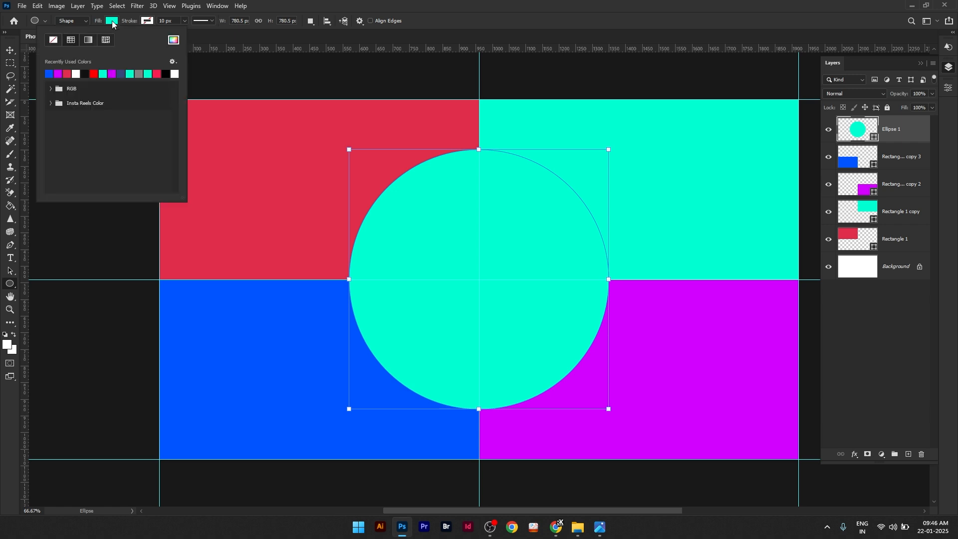
click(85, 73)
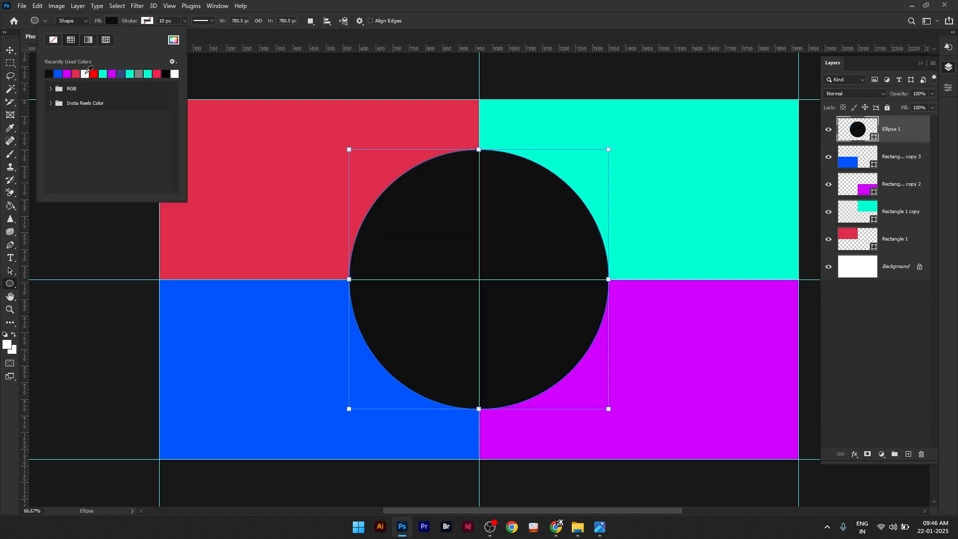
Step: Select all layers above the Background and rasterize them
click(7, 53)
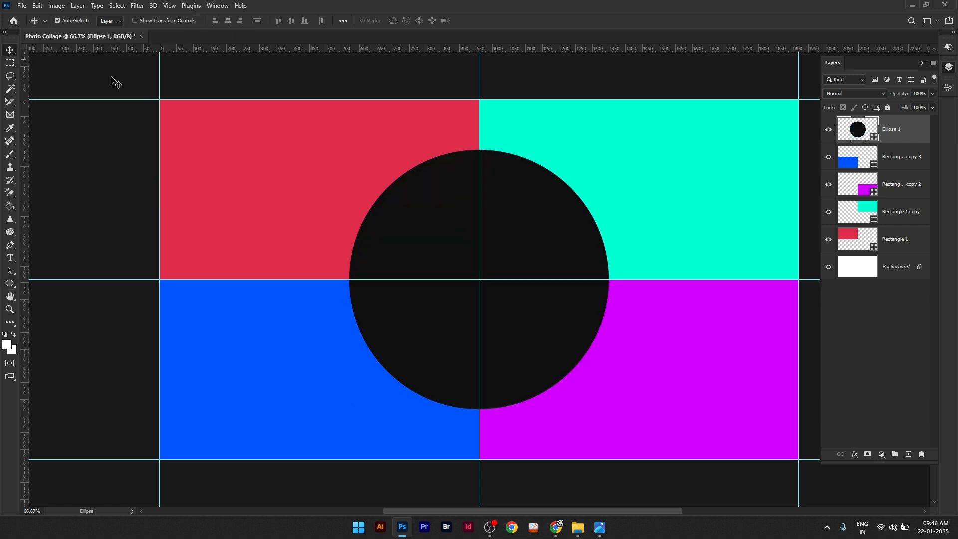
click(113, 7)
click(126, 62)
click(78, 6)
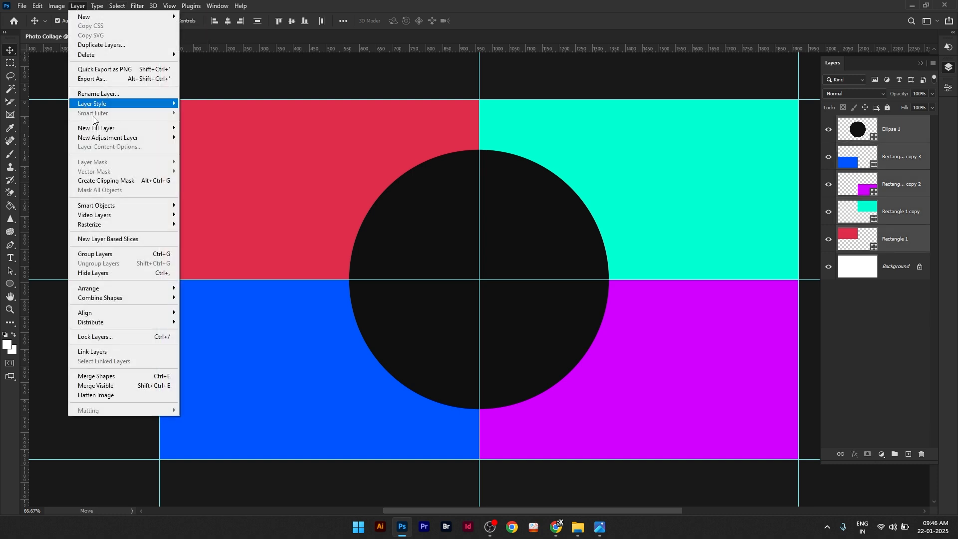
mouse_move(145, 224)
click(197, 315)
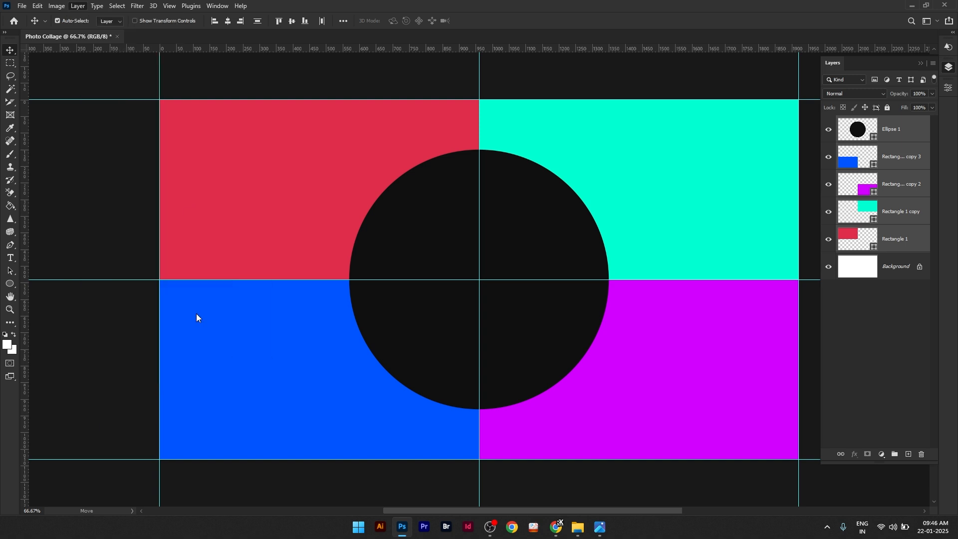
Step: With the red rectangle's layer active, make a Single Row Marquee selection along the horizontal centre guide
click(896, 246)
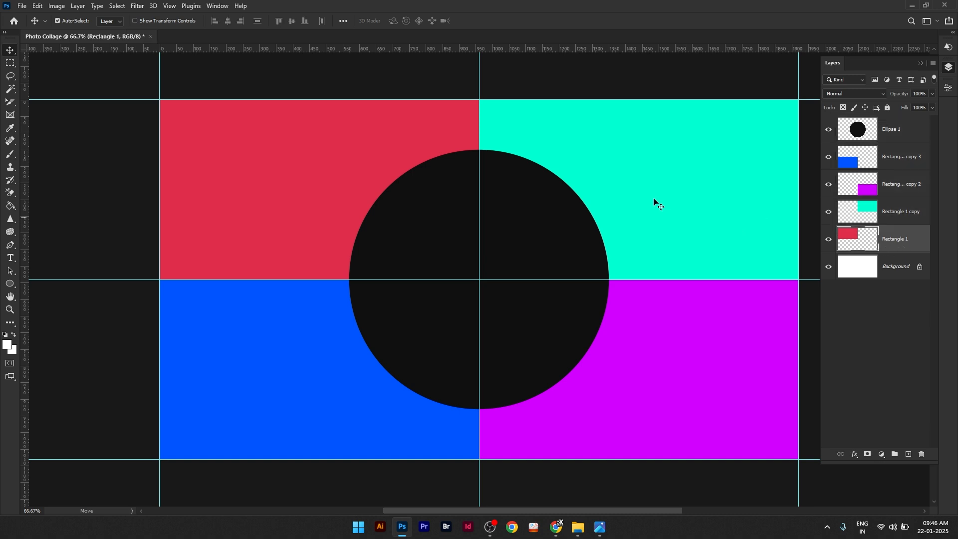
click(10, 63)
click(42, 83)
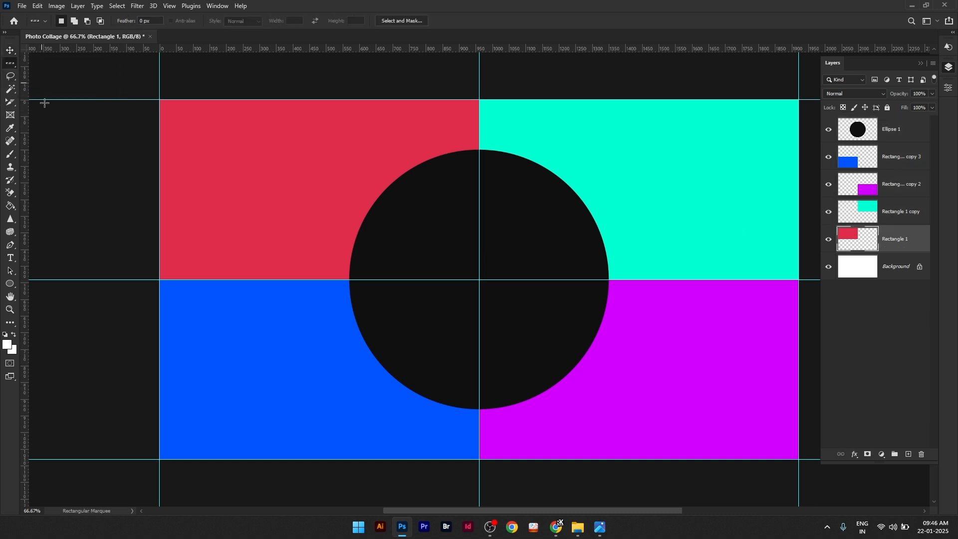
click(154, 280)
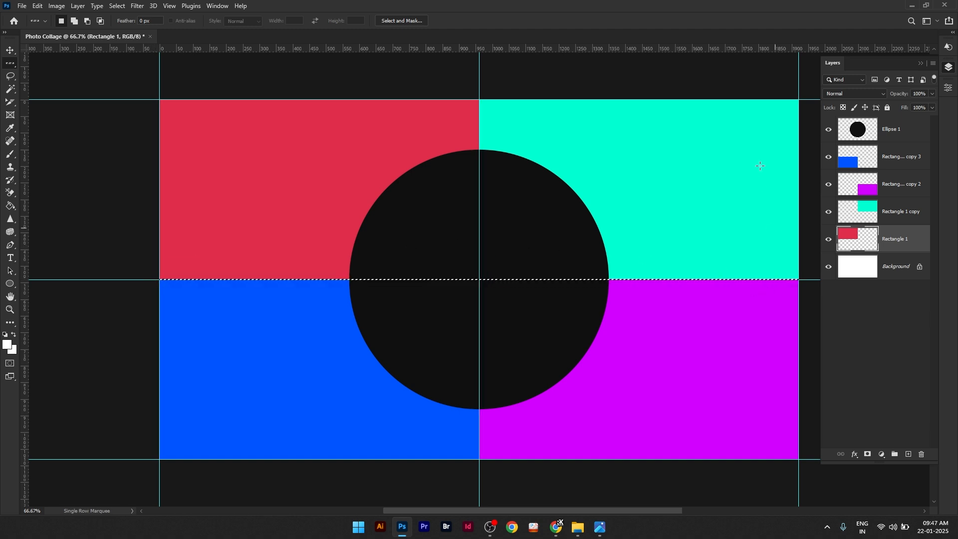
Step: Add a new layer above the circle's layer and stroke the row selection with a 10 px white line, location Center
click(901, 130)
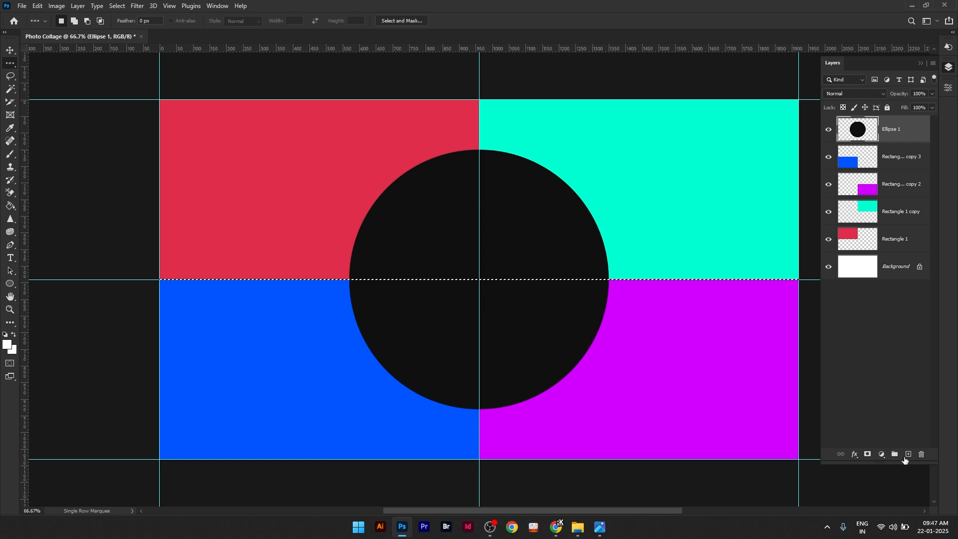
click(908, 454)
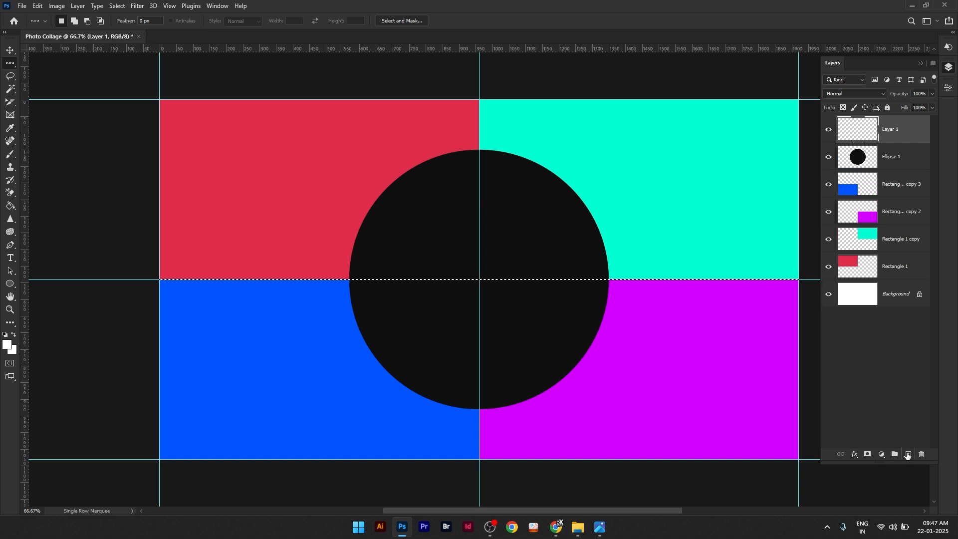
click(37, 10)
click(50, 171)
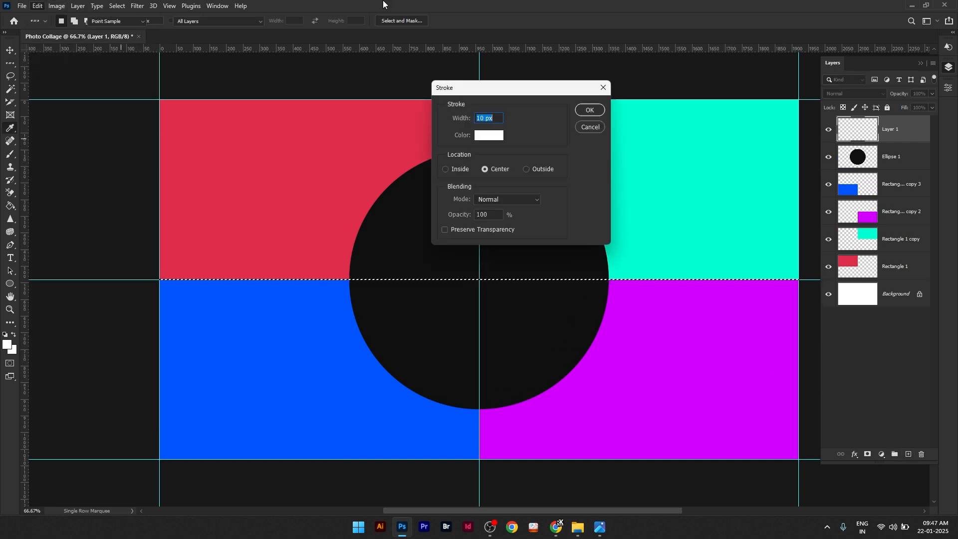
click(590, 112)
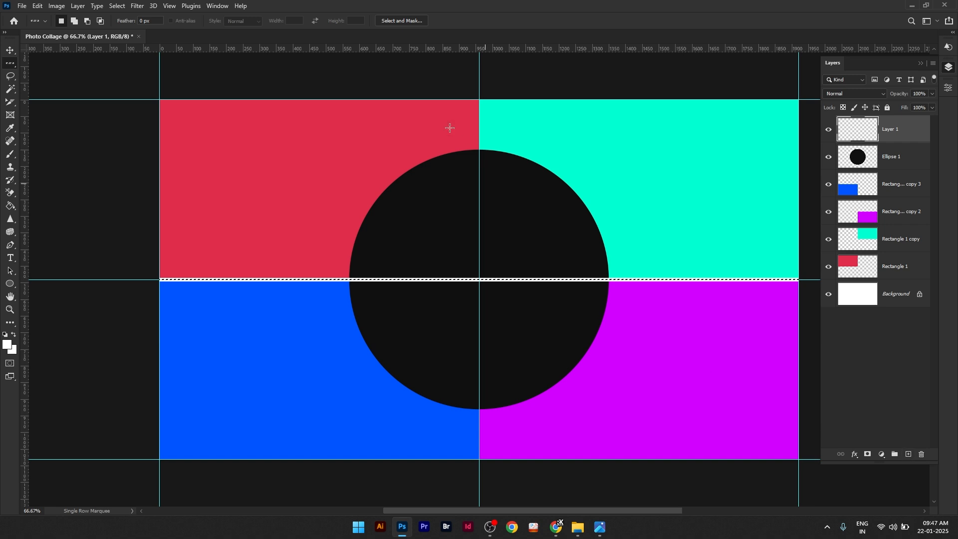
Step: Make a Single Column Marquee selection along the vertical centre guide and stroke it 10 px wide in white on the same layer
right_click(16, 65)
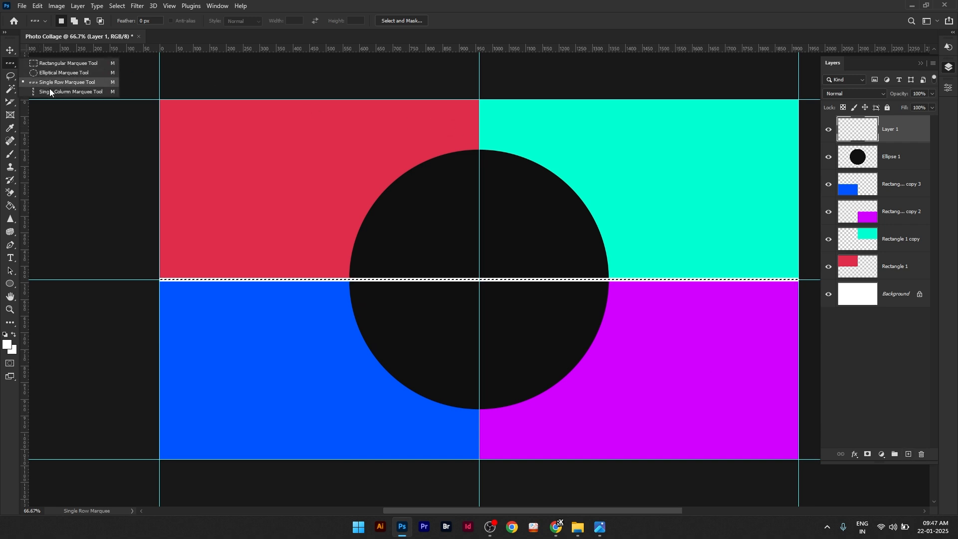
click(50, 89)
key(alt+BackSpace)
click(479, 94)
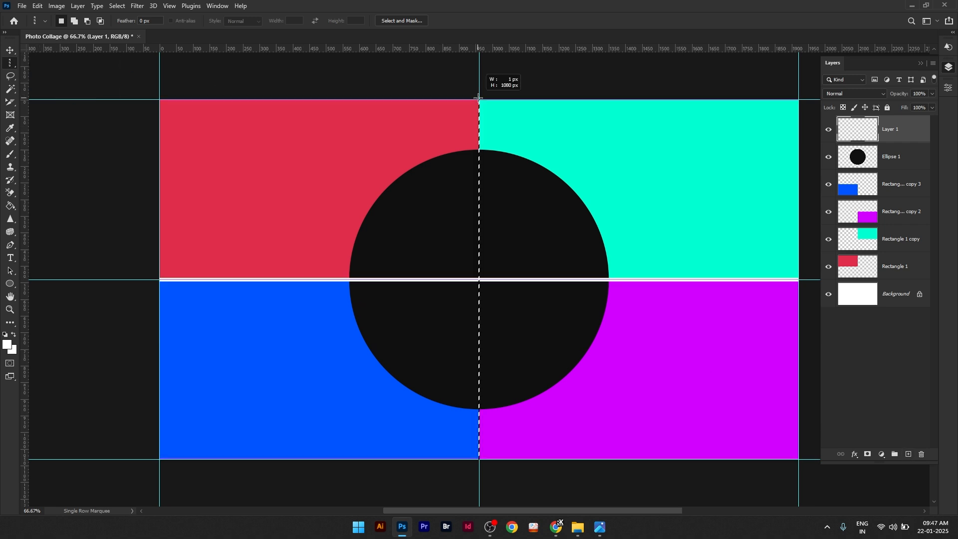
click(41, 6)
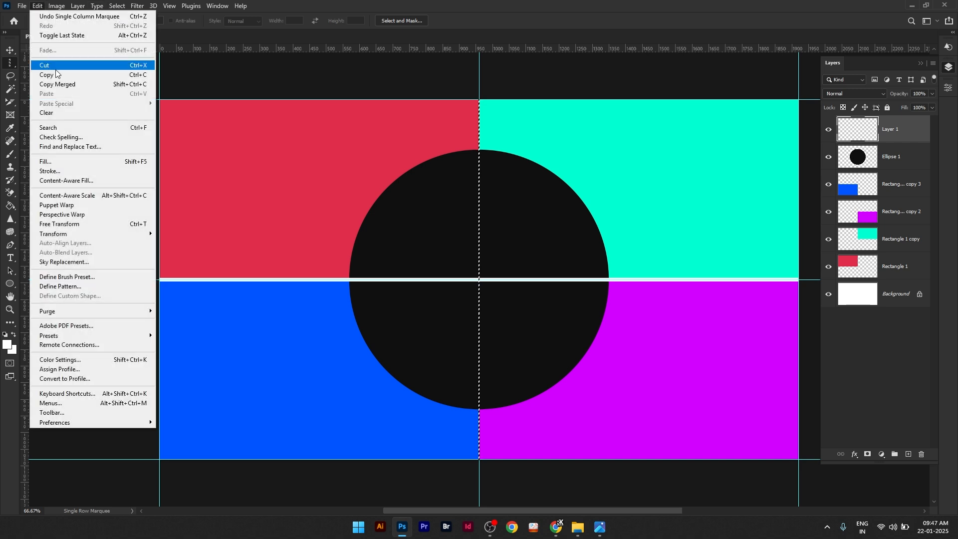
click(59, 172)
text(10)
click(583, 112)
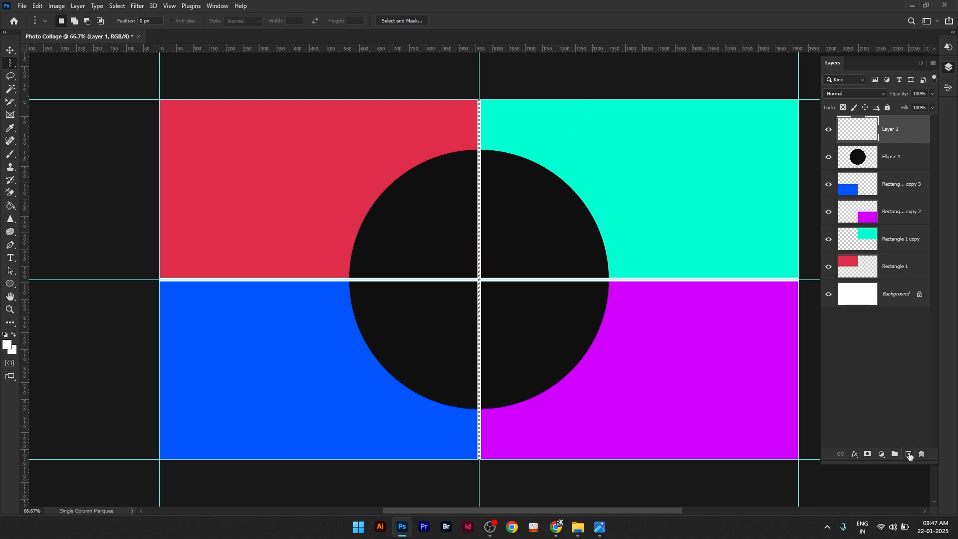
Step: Add a new layer above the dividing lines' layer and deselect the column selection
click(908, 455)
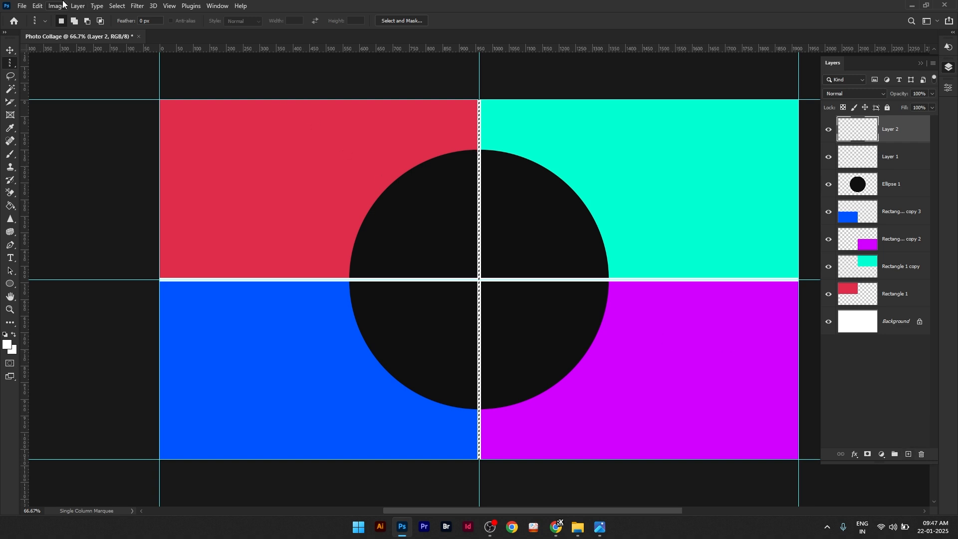
click(117, 6)
click(125, 26)
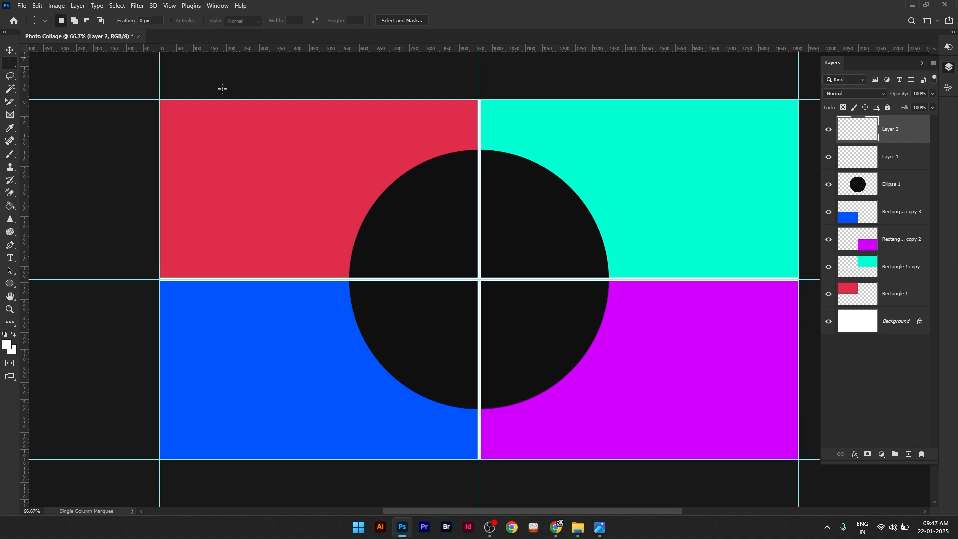
Step: Select the whole canvas, stroke it with a 20 px white (ffffff) border, location Inside, and deselect
click(116, 6)
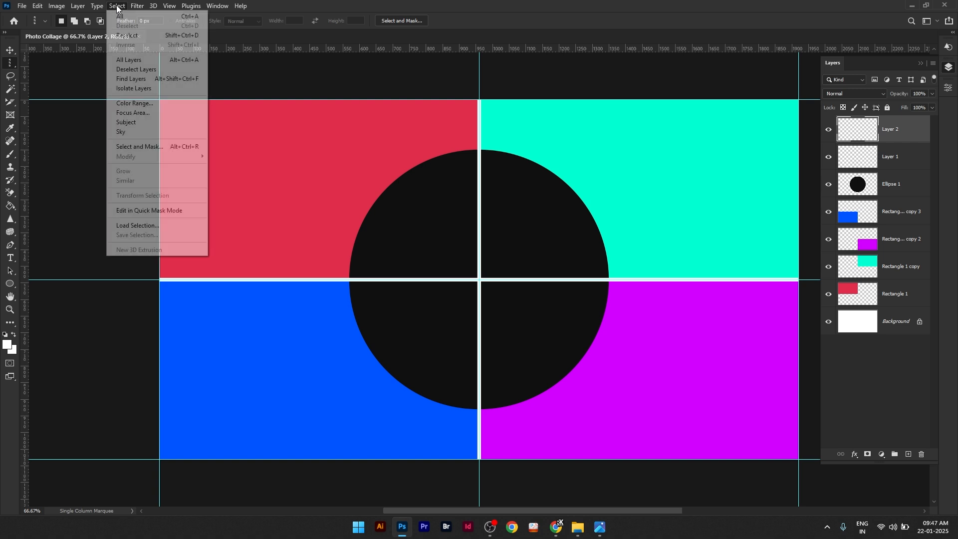
click(122, 16)
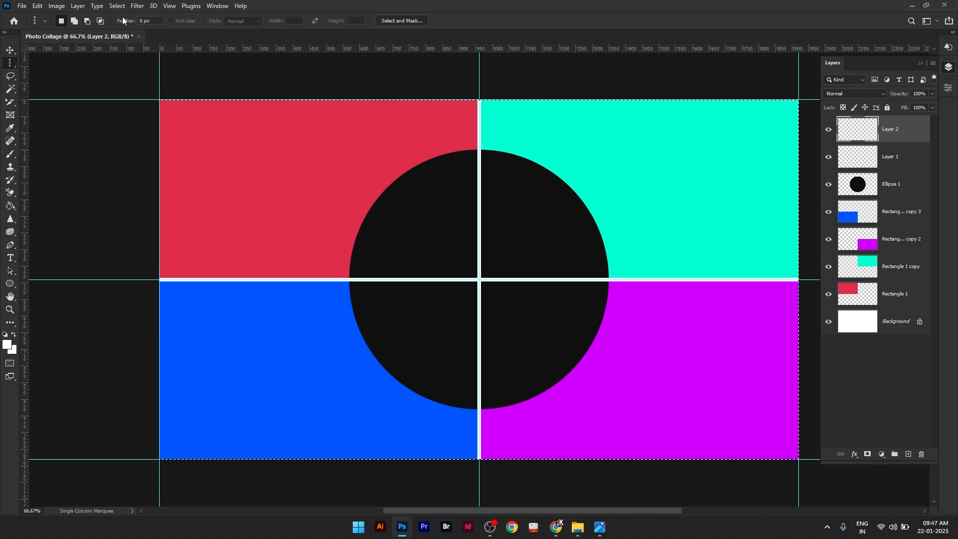
click(38, 6)
click(50, 171)
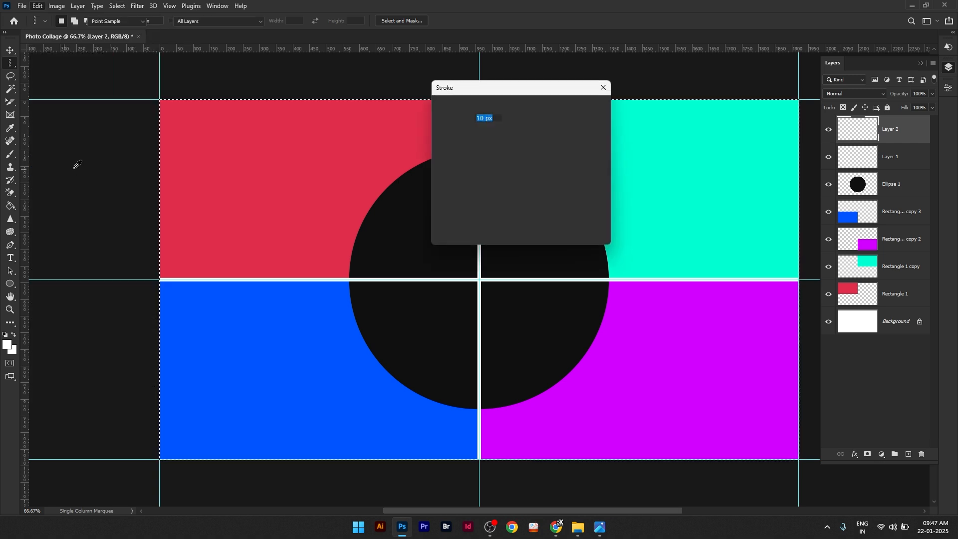
click(453, 171)
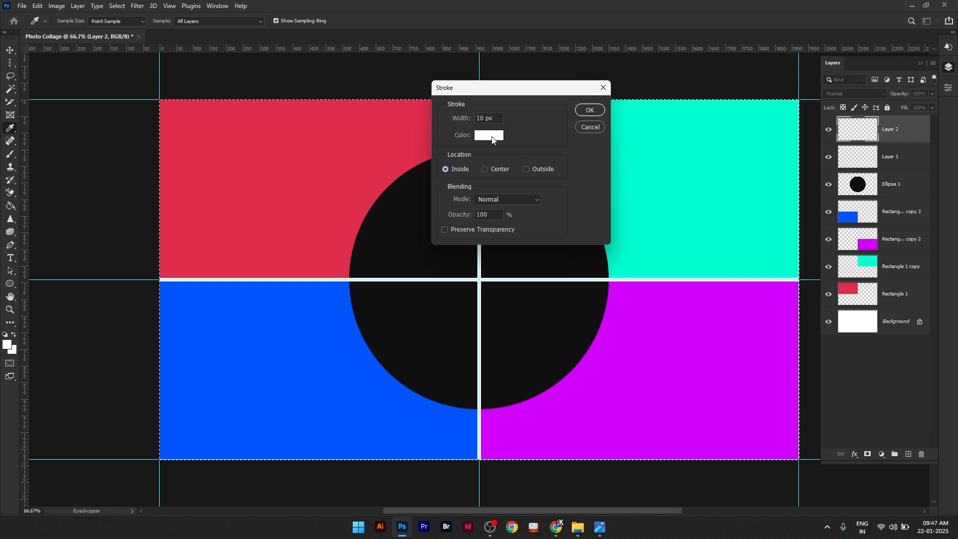
click(493, 139)
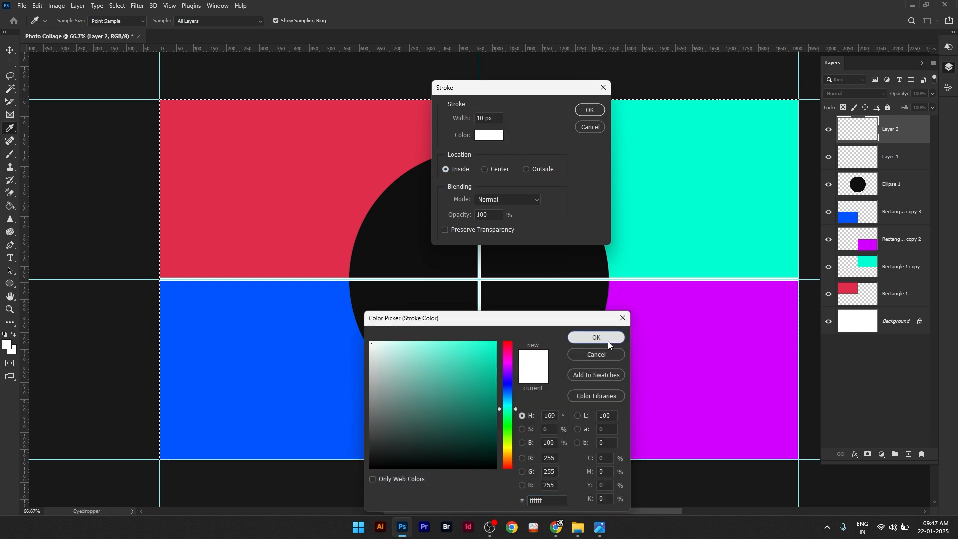
click(608, 342)
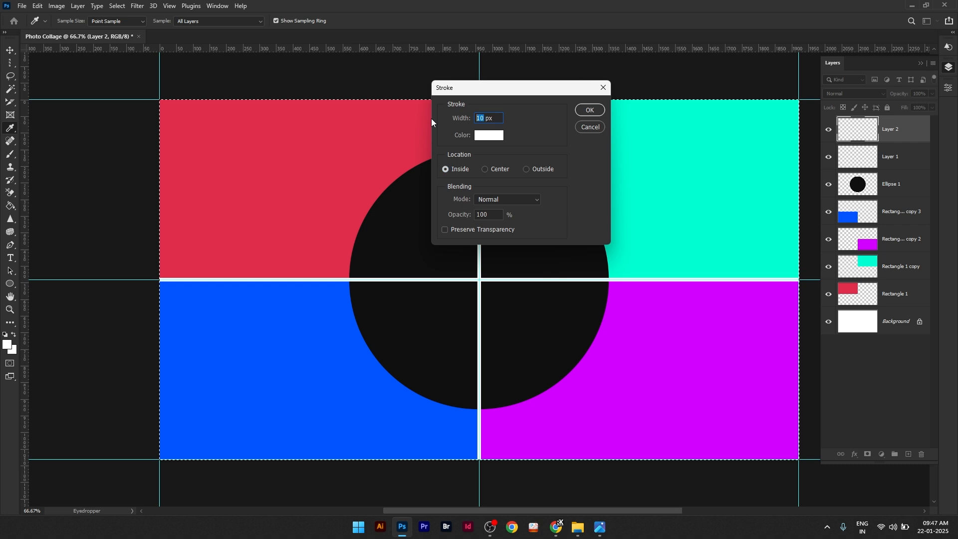
text(20)
click(586, 110)
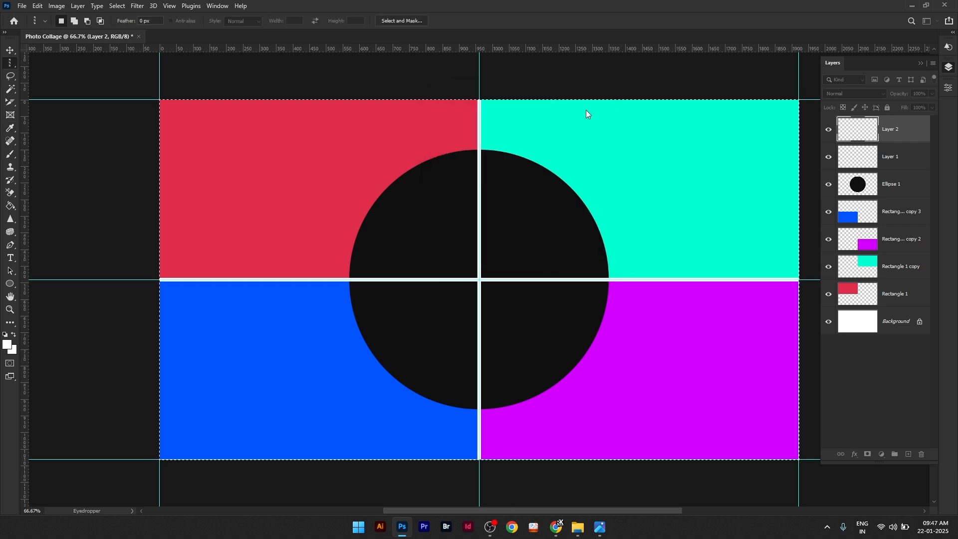
click(120, 5)
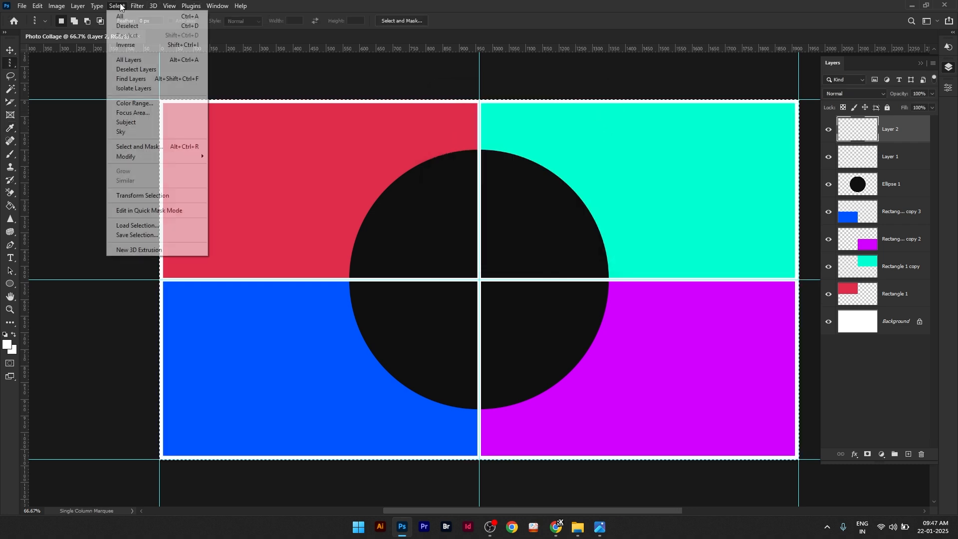
click(126, 26)
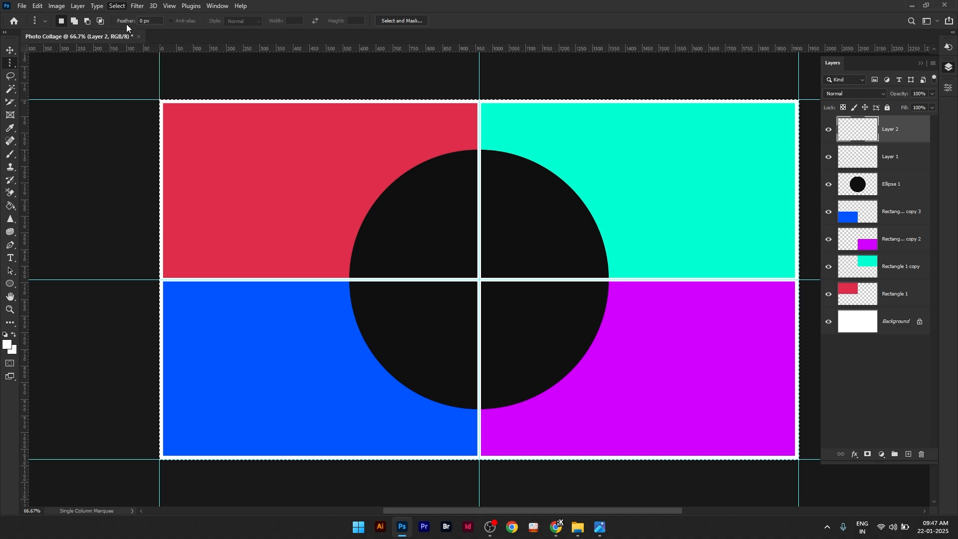
Step: Load the pixels of the Ellipse 1 layer as a selection and add a new layer directly above it
click(867, 183)
right_click(867, 185)
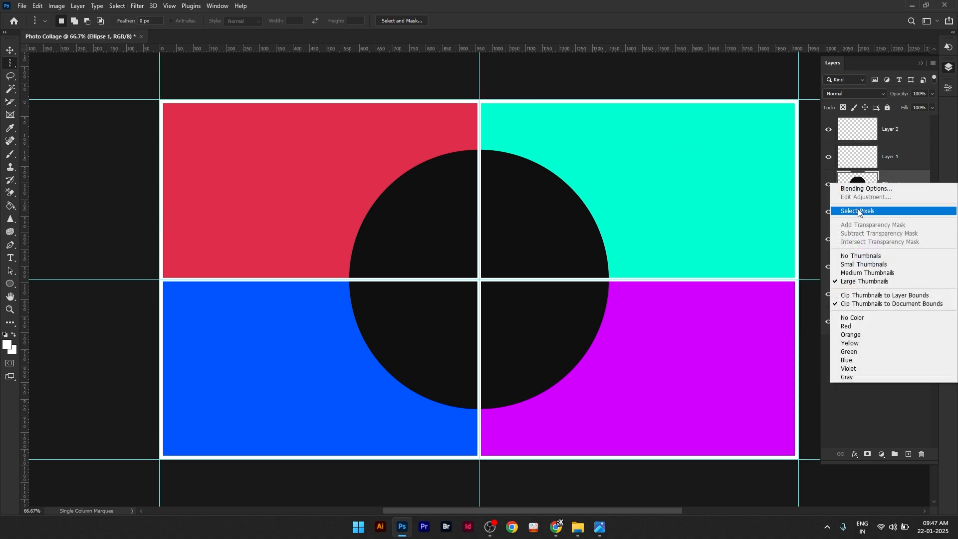
click(860, 212)
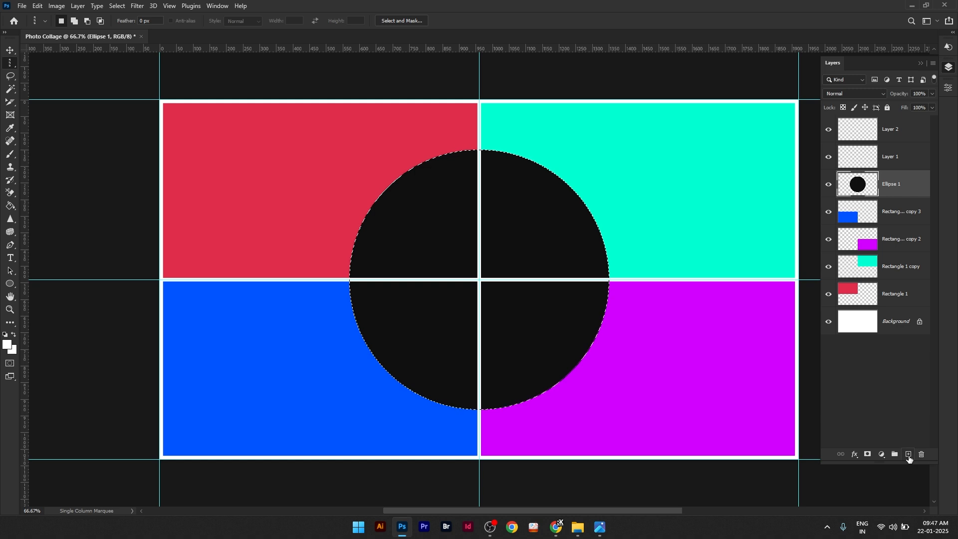
click(909, 454)
Step: Stroke the circular selection with a 10 px white outline, location Center, and deselect
click(38, 6)
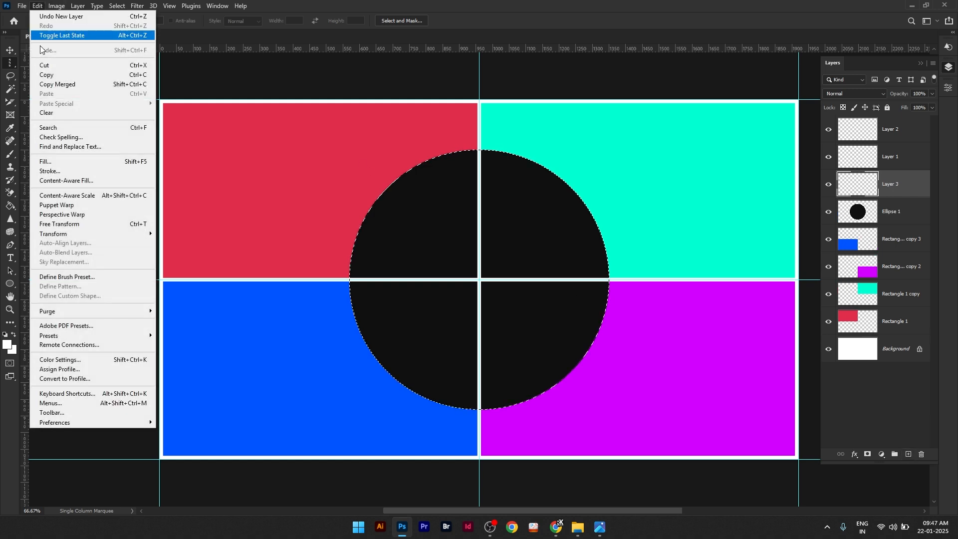
click(64, 174)
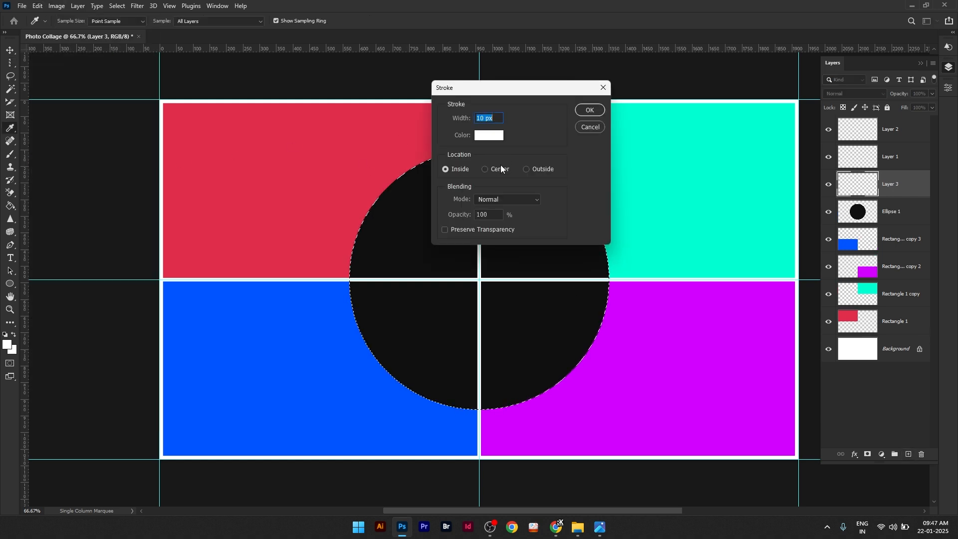
click(487, 170)
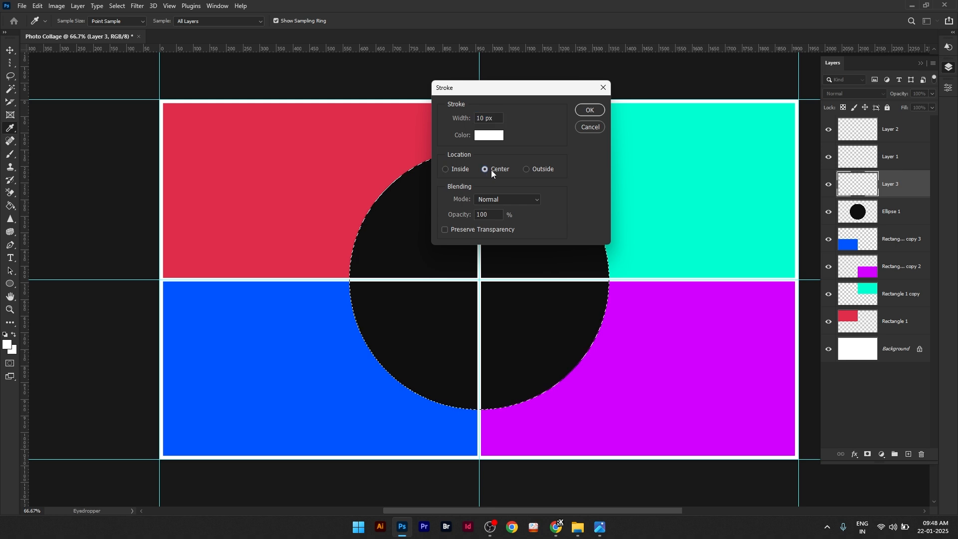
click(589, 110)
key(m)
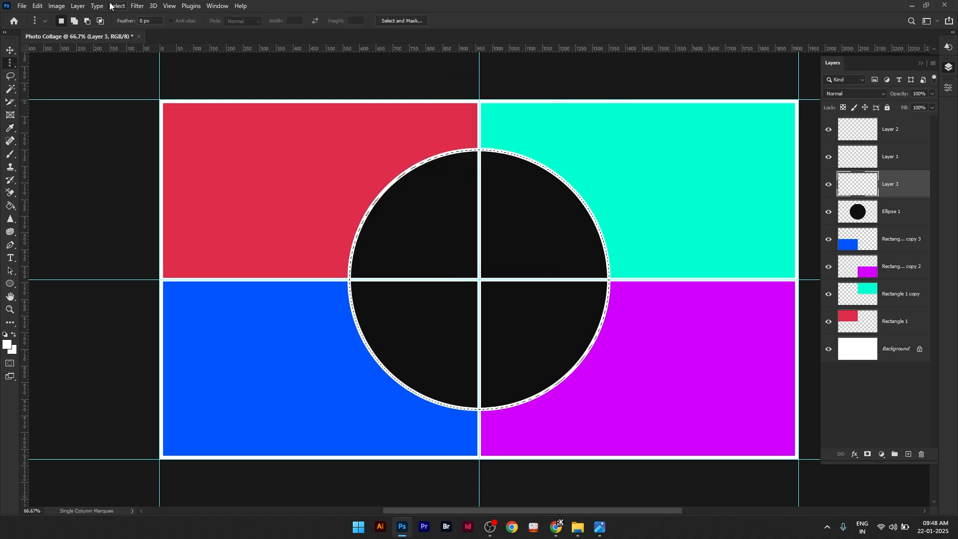
click(116, 5)
click(145, 28)
Step: Load the circle's pixels as a selection and add a Hide Selection layer mask to Layer 1, which holds the dividing lines
click(869, 211)
right_click(869, 211)
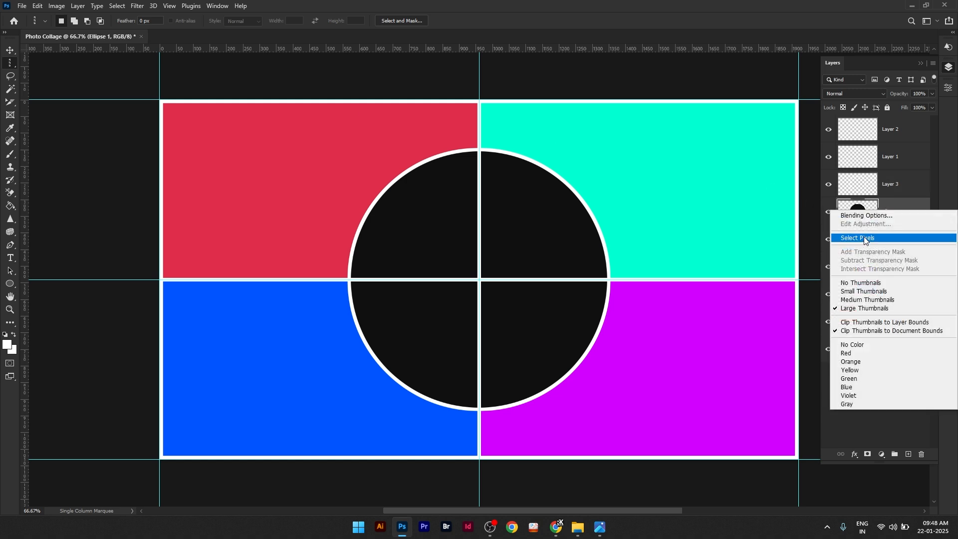
click(864, 238)
click(837, 156)
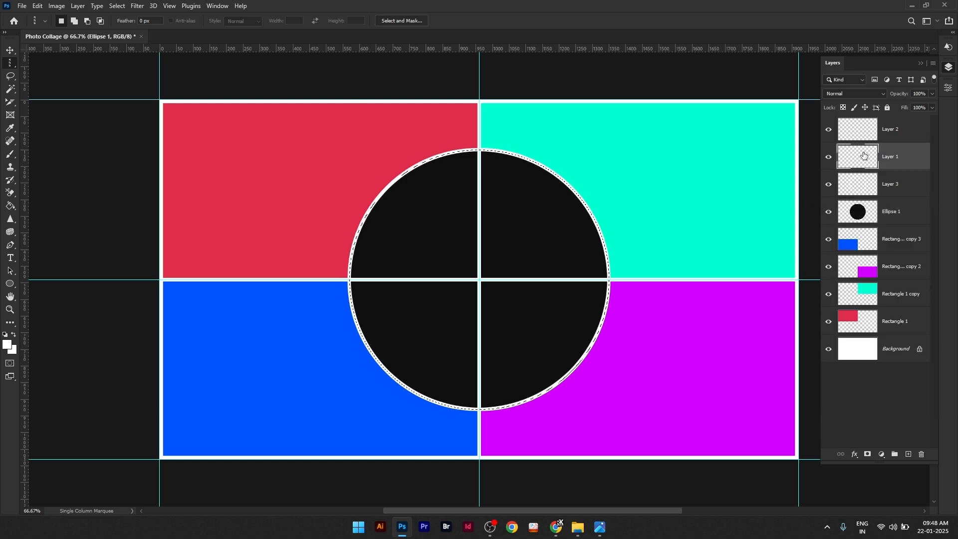
click(78, 6)
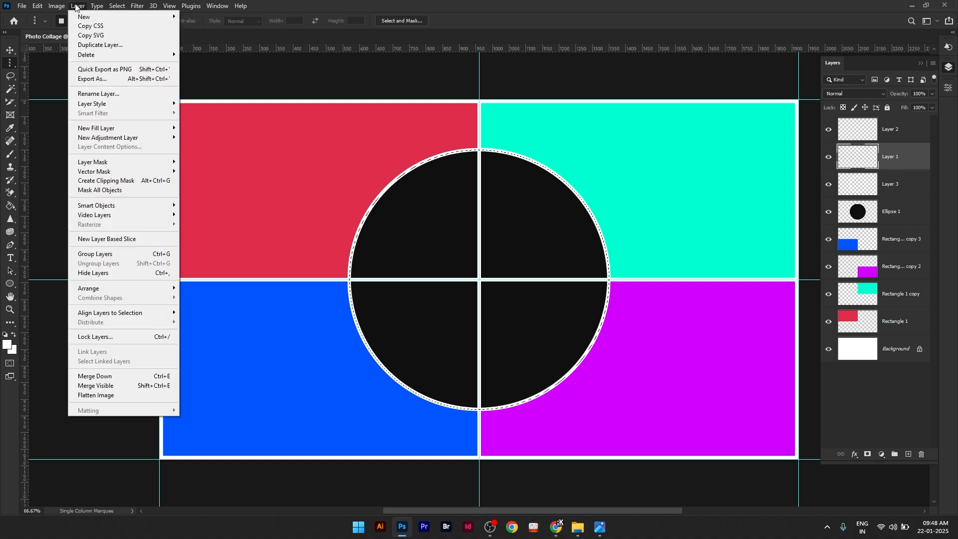
mouse_move(103, 163)
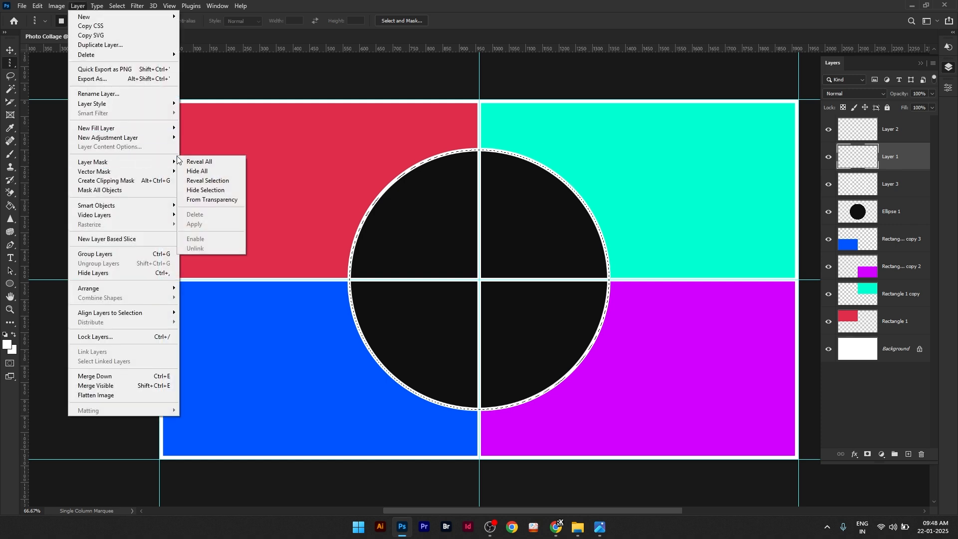
click(206, 190)
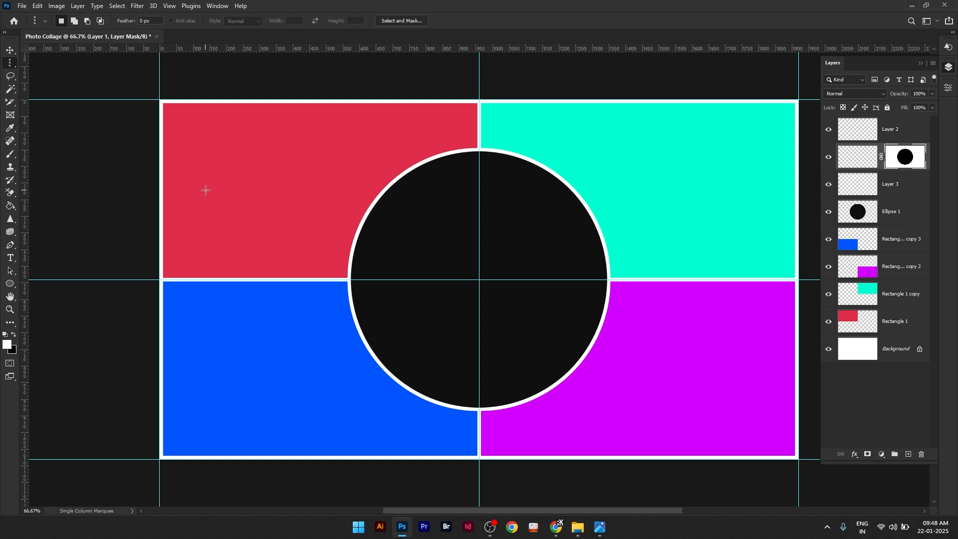
Step: Place 20240918_195847.jpg as an embedded image directly above the Ellipse 1 layer and clip it to the circle
click(878, 220)
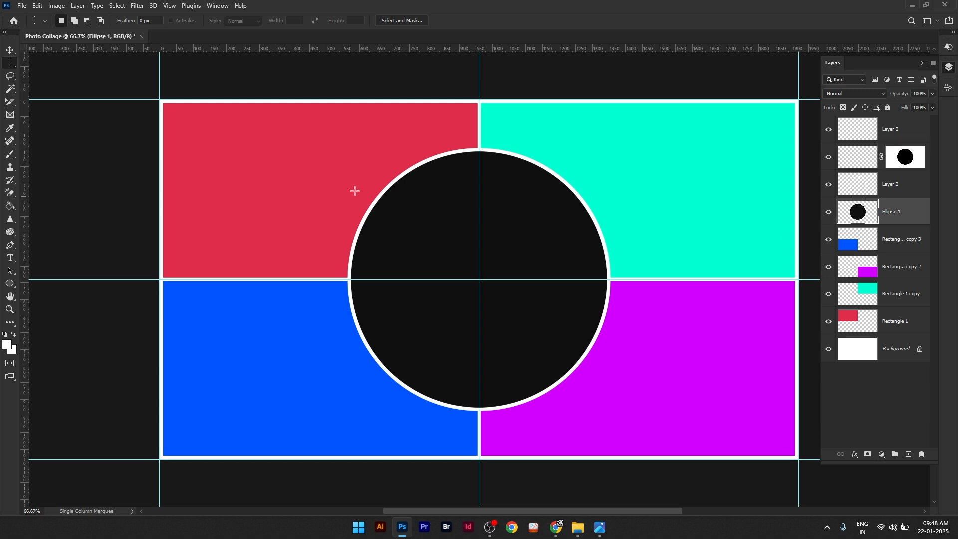
click(22, 7)
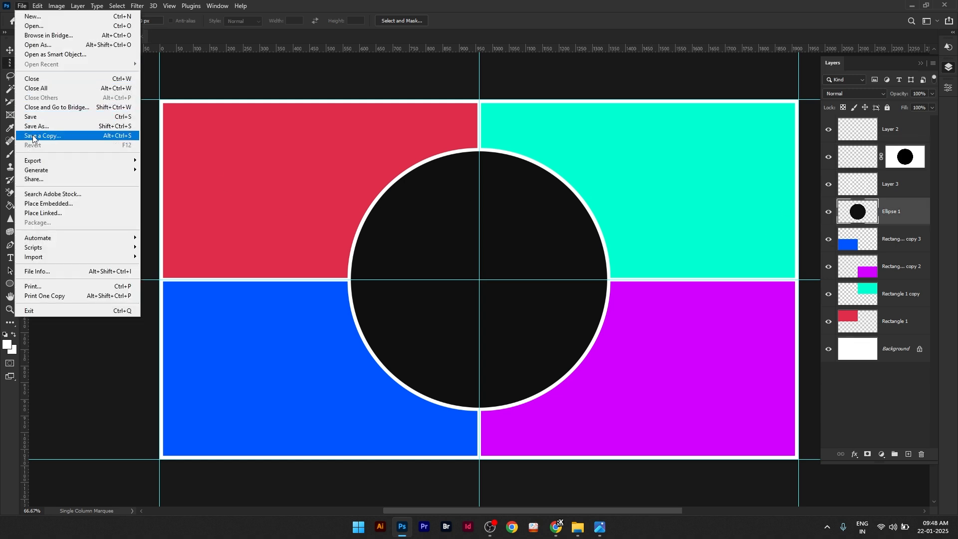
click(45, 203)
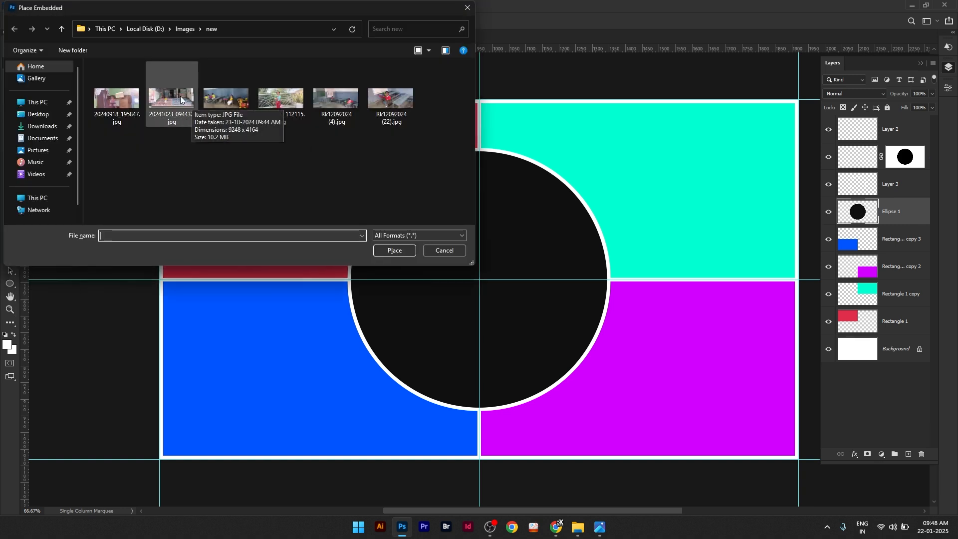
click(128, 101)
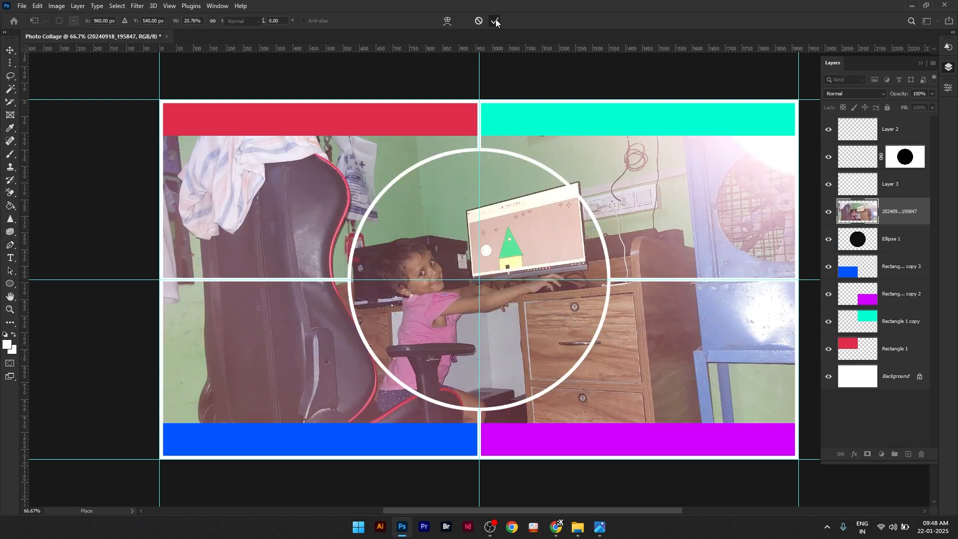
click(496, 22)
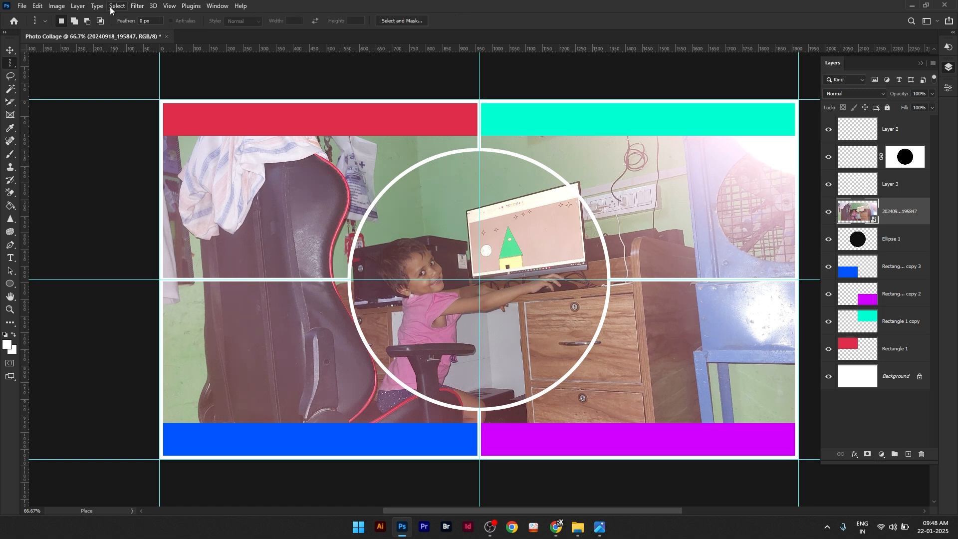
click(78, 5)
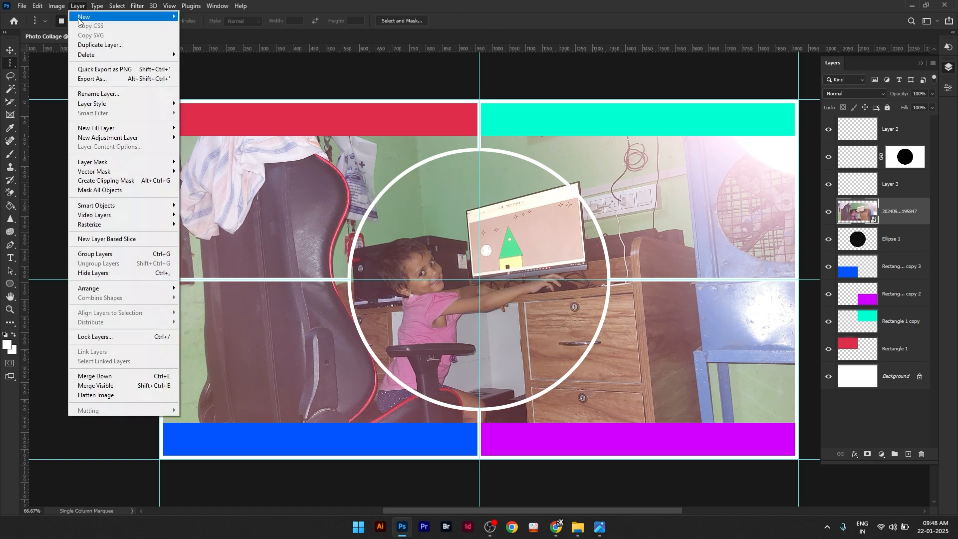
click(112, 182)
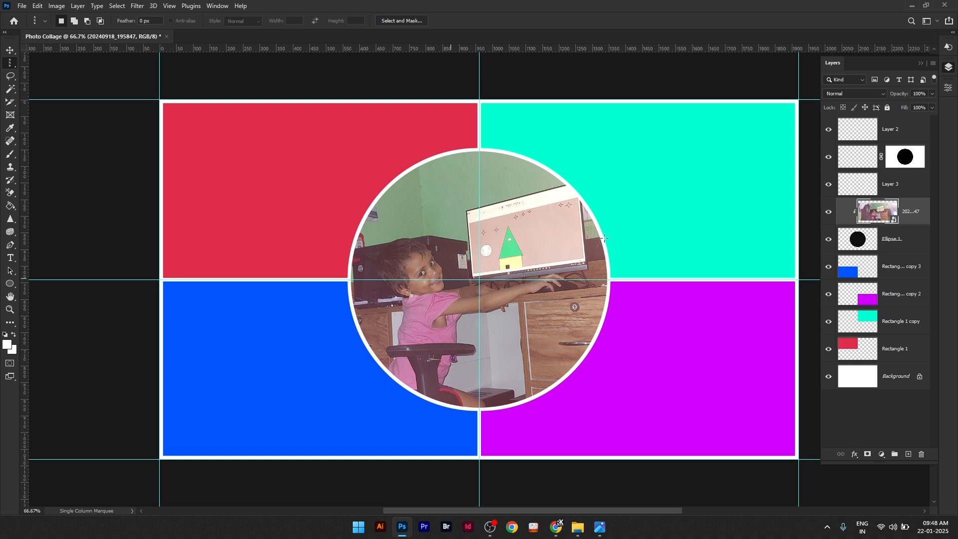
Step: Free-transform the circle's photo to about X 1071 px, Y 504 px, bringing the seated child toward the circle's centre
click(36, 5)
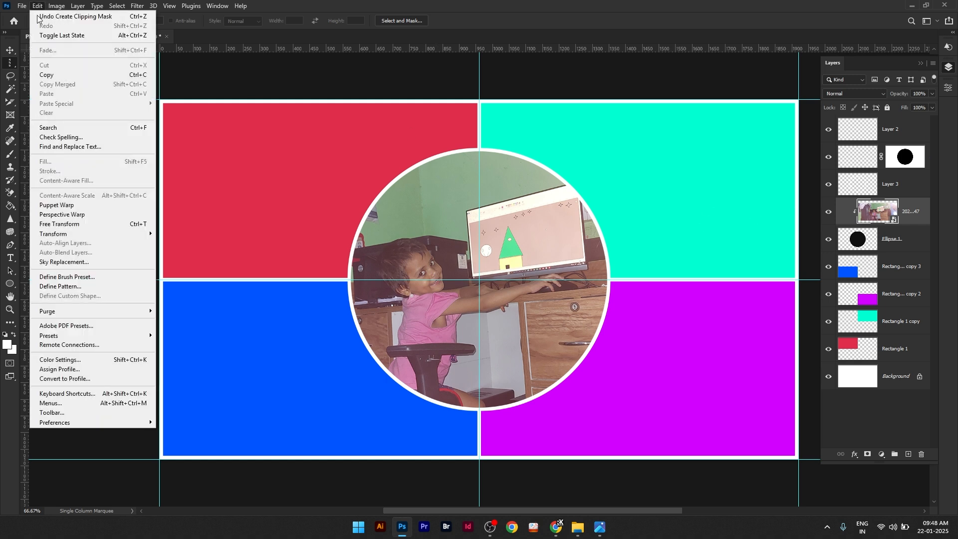
click(58, 224)
mouse_move(435, 216)
mouse_down()
mouse_move(444, 213)
mouse_move(445, 225)
mouse_up()
click(494, 22)
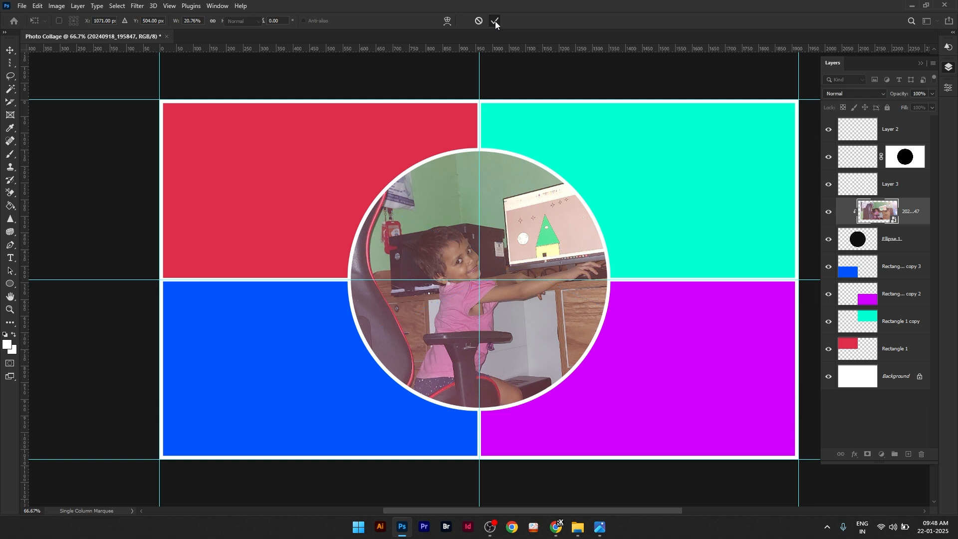
Step: Place 20241023_094432.jpg as an embedded image above the Rectangle 1 copy 3 layer and clip it to the blue rectangle
click(894, 272)
click(28, 7)
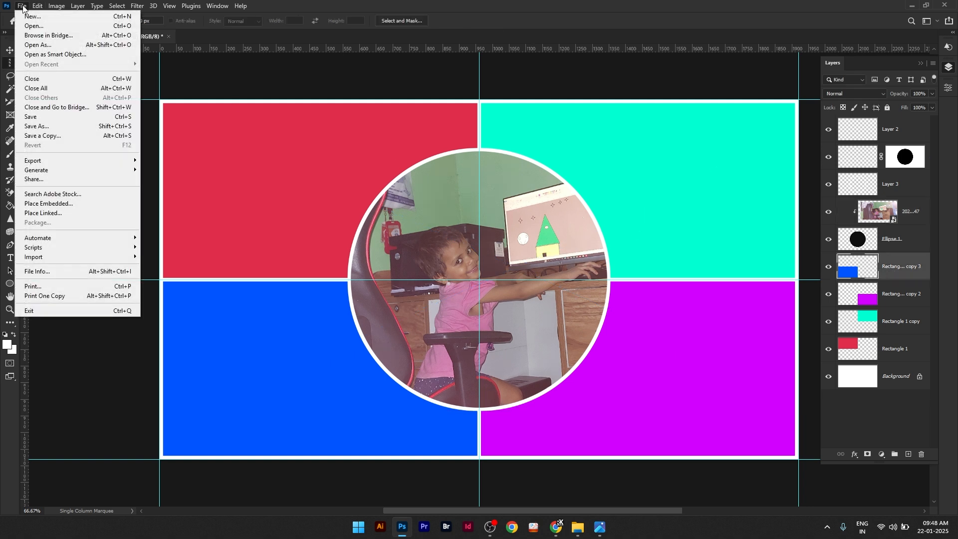
click(45, 204)
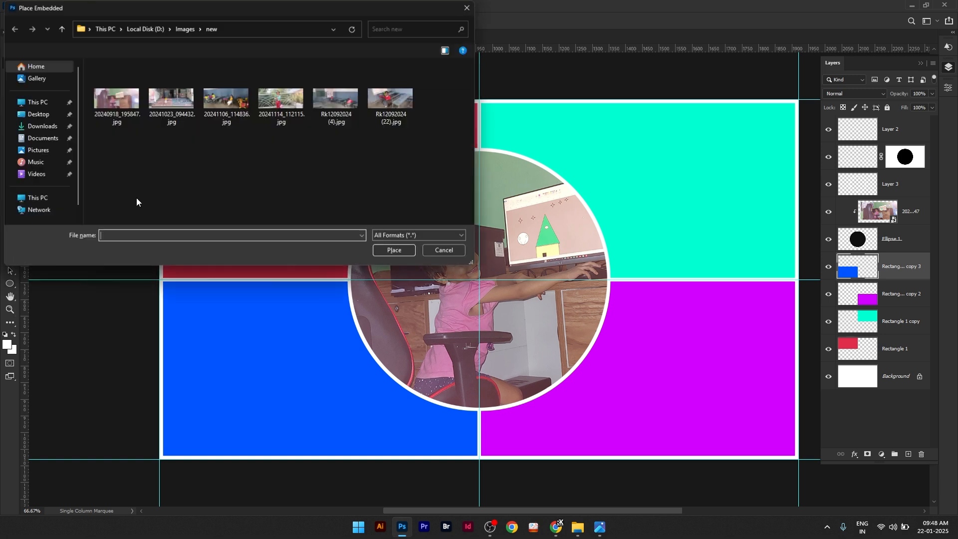
click(172, 100)
click(387, 249)
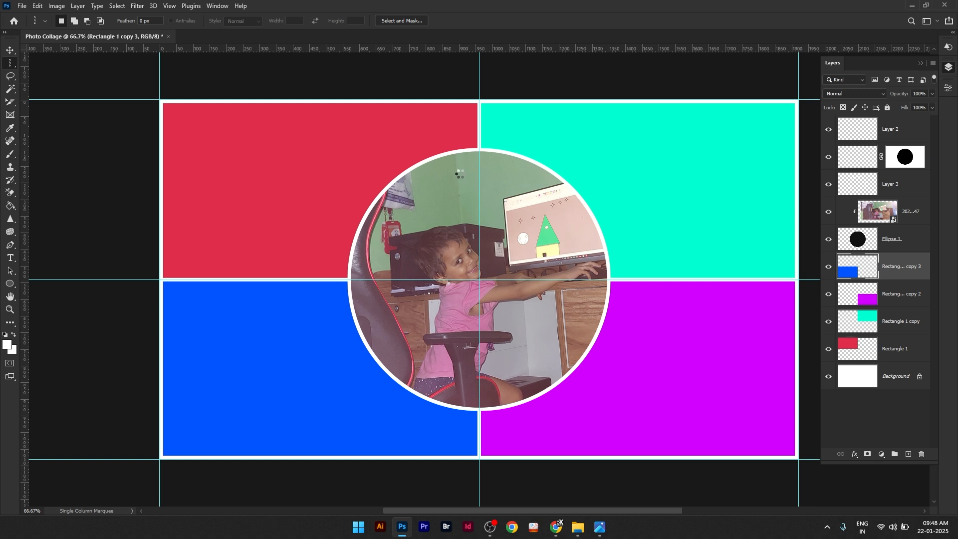
click(496, 20)
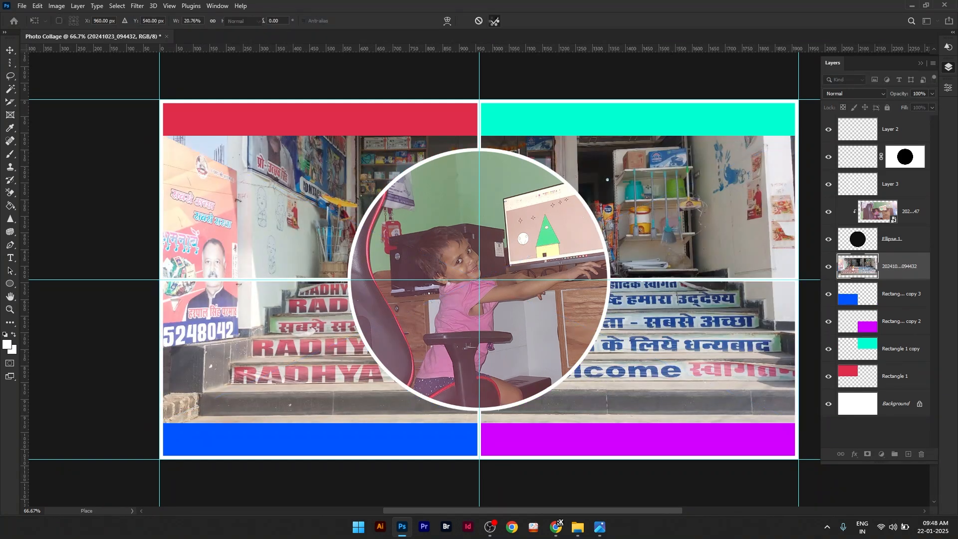
click(77, 6)
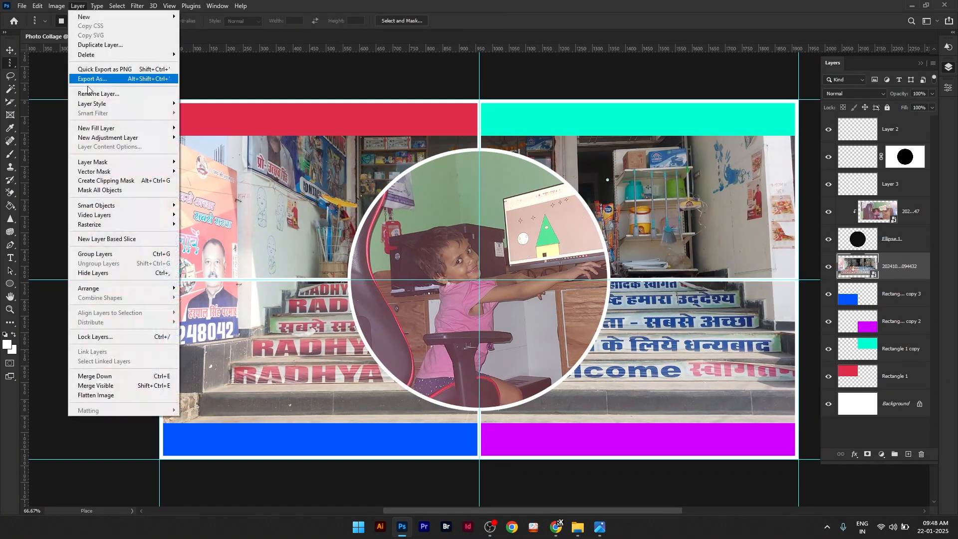
click(104, 182)
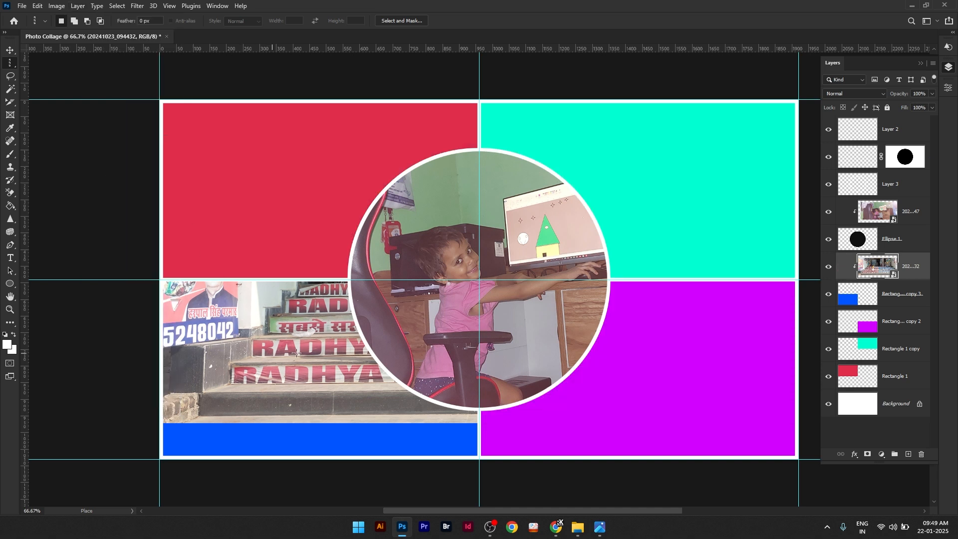
Step: Move the clipped photo to show the girl on the steps in the blue rectangle, and scale it to about 26%
key(v)
drag(280, 337, 300, 370)
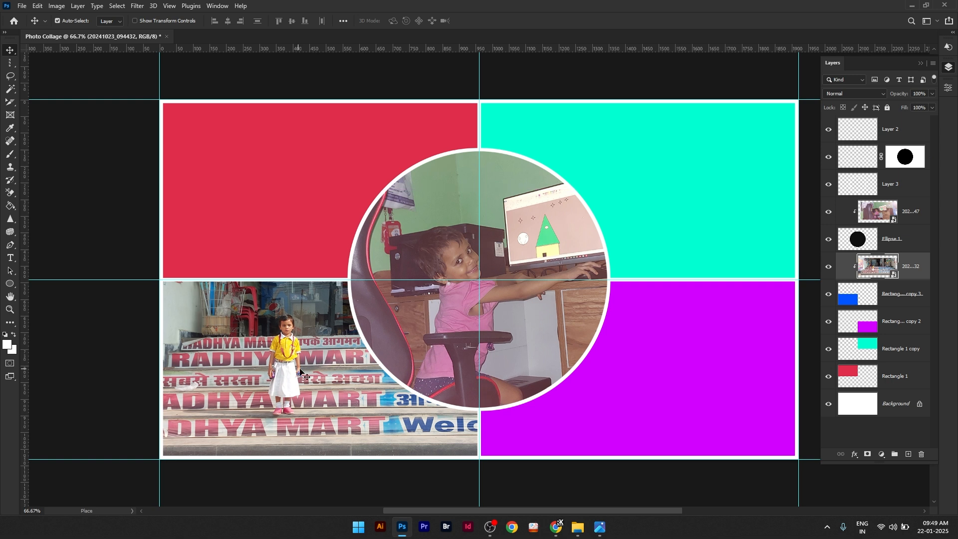
click(38, 6)
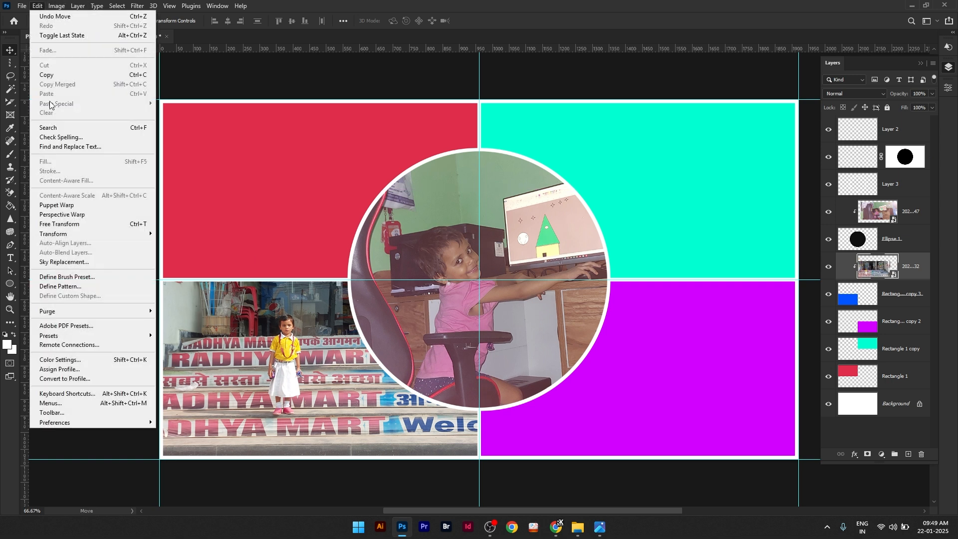
click(89, 224)
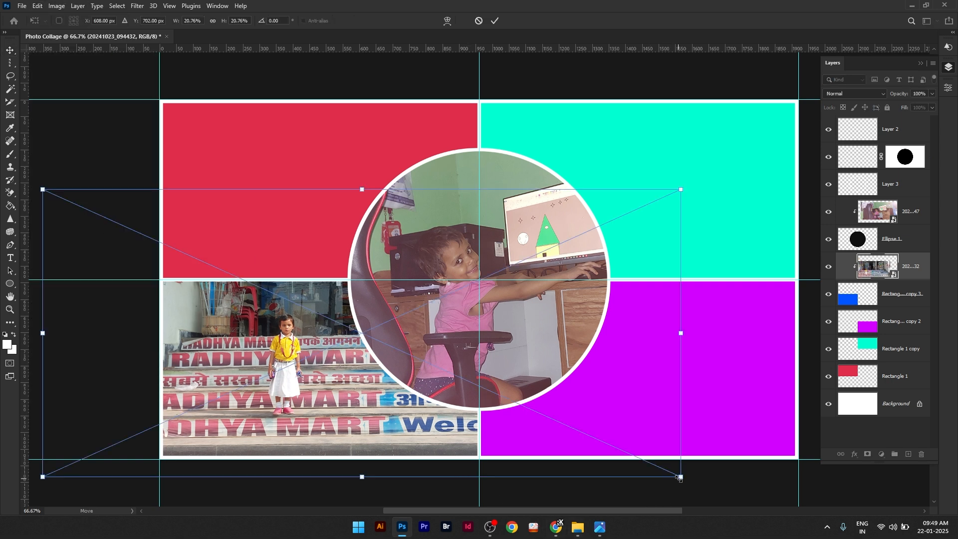
drag(681, 477, 681, 453)
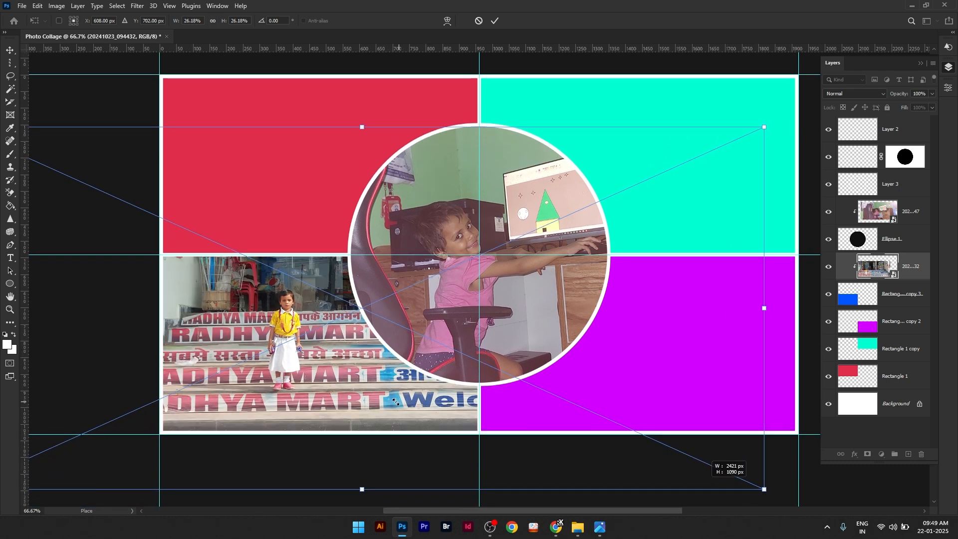
drag(343, 364, 348, 375)
click(497, 20)
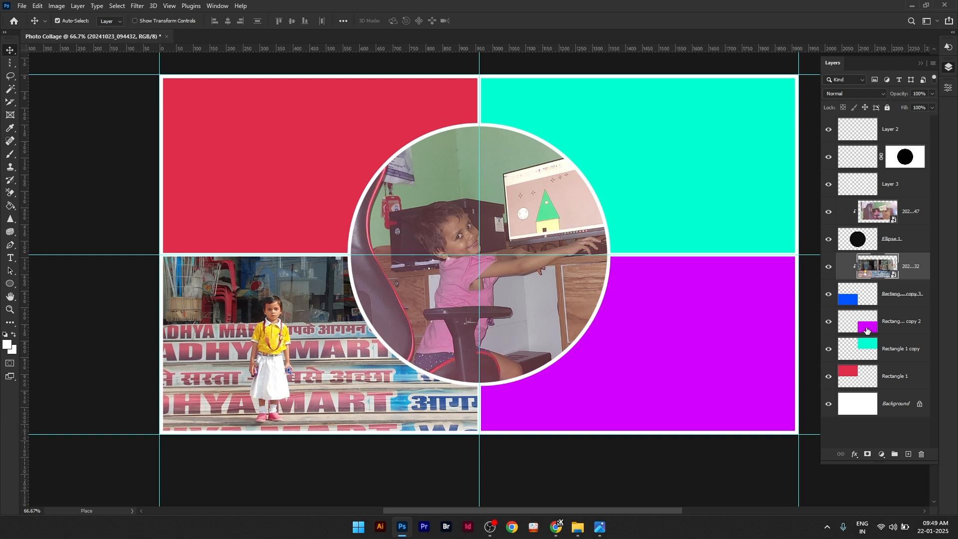
Step: Place 20241106_114836.jpg as an embedded image directly above the Rectangle 1 copy 2 layer, keeping its default size
click(866, 331)
click(21, 5)
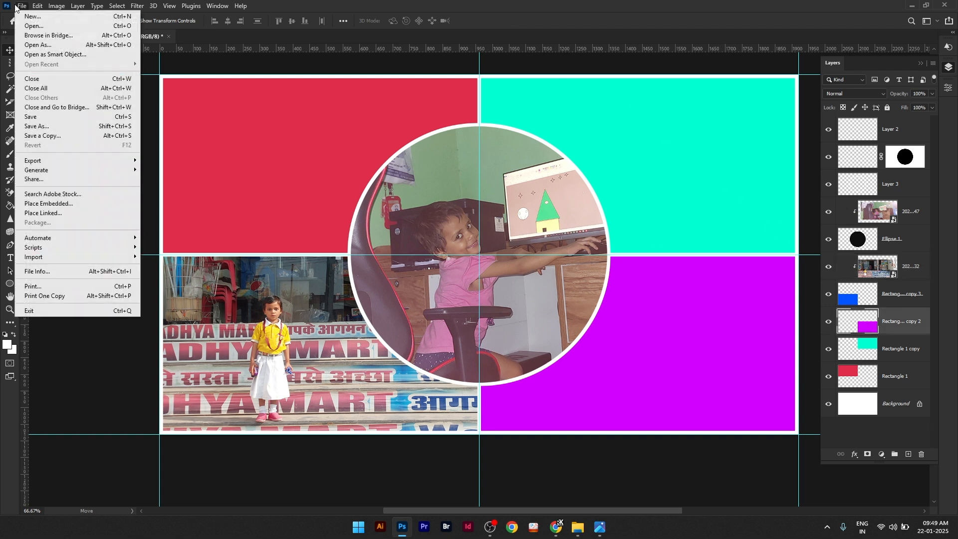
click(59, 203)
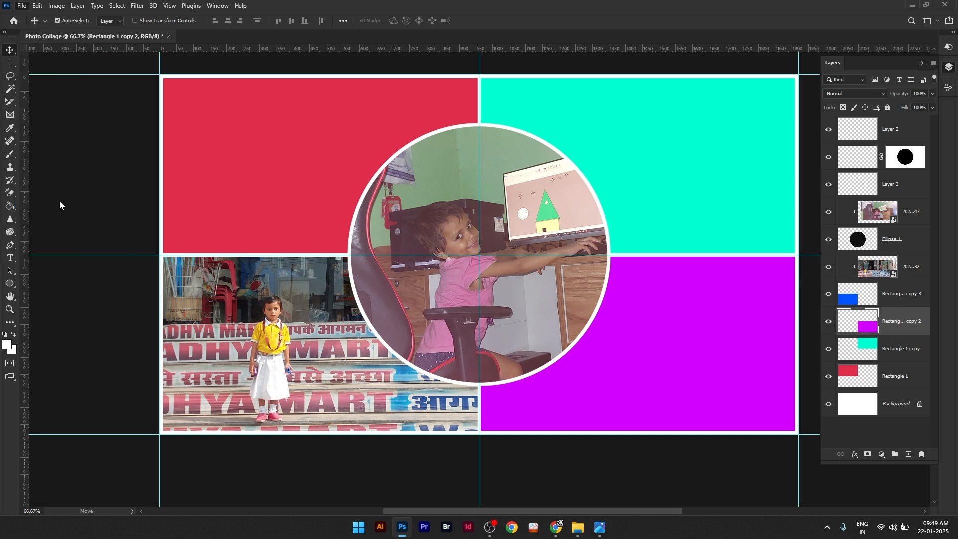
click(226, 123)
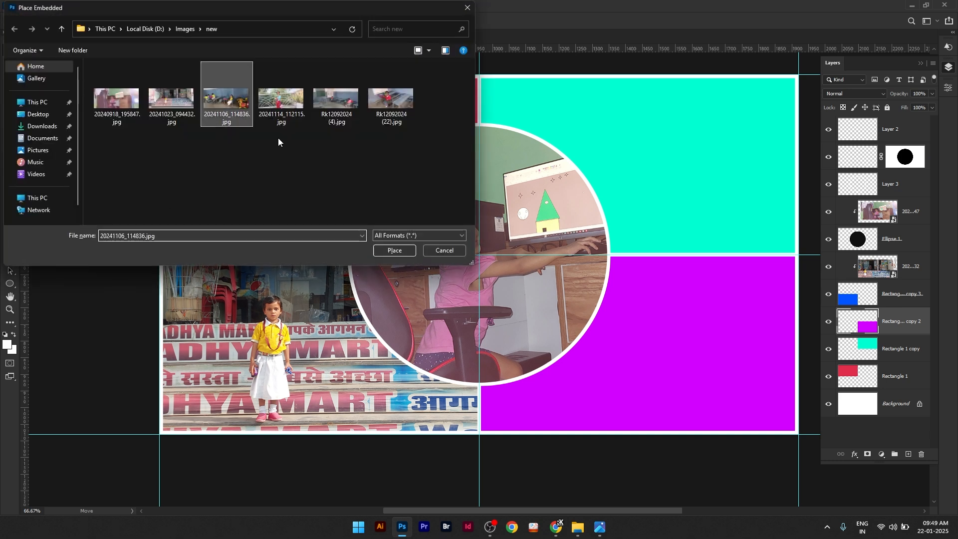
click(387, 251)
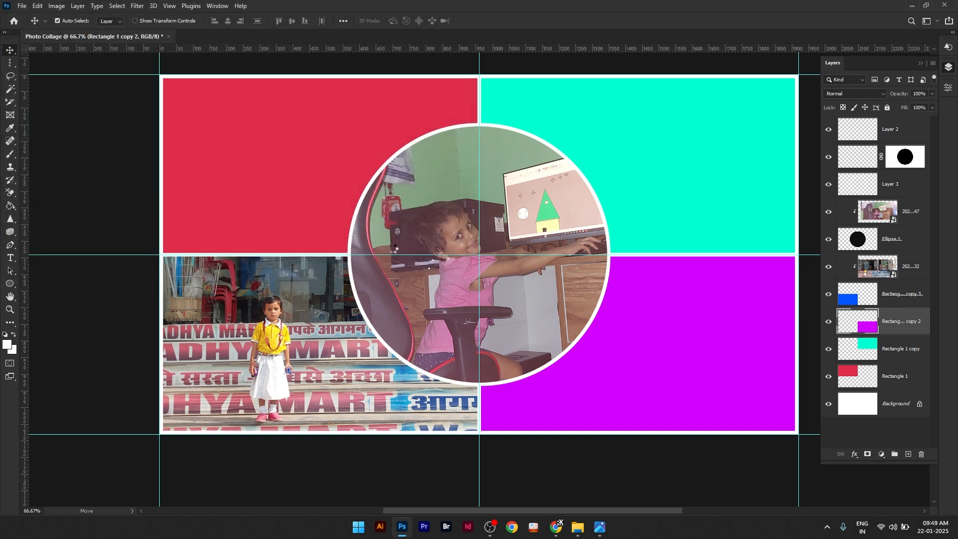
drag(514, 267, 459, 278)
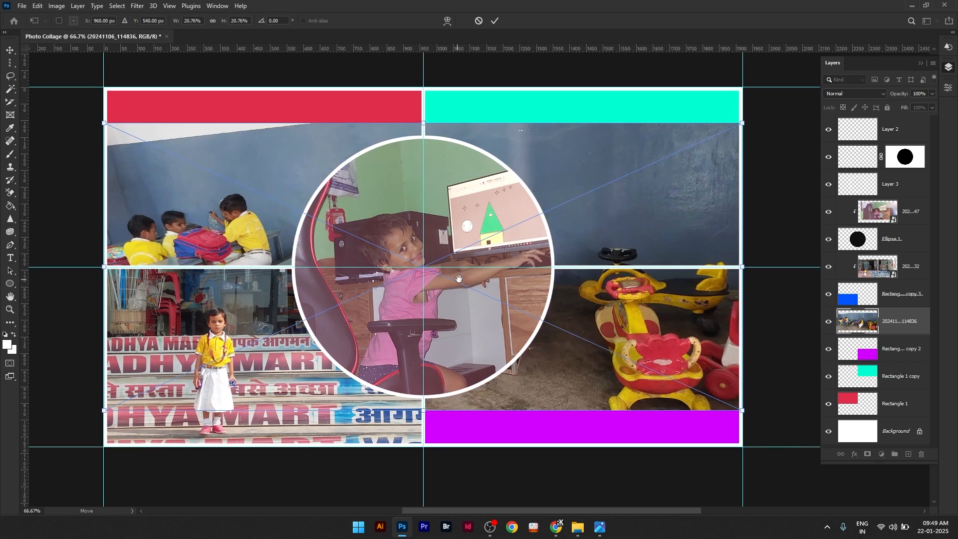
click(493, 21)
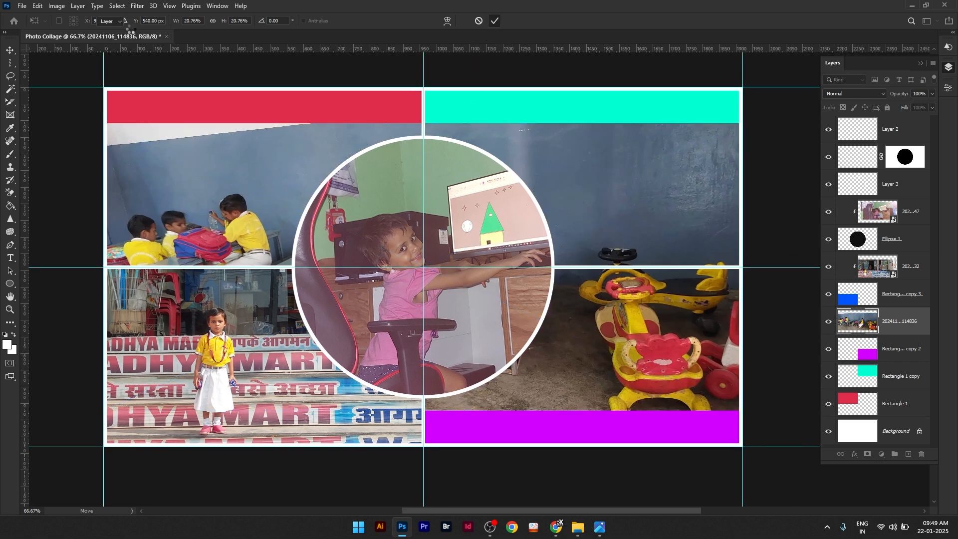
Step: Clip the 20241106_114836 photo to the purple rectangle and move it to show the girl seated at the desk
click(81, 7)
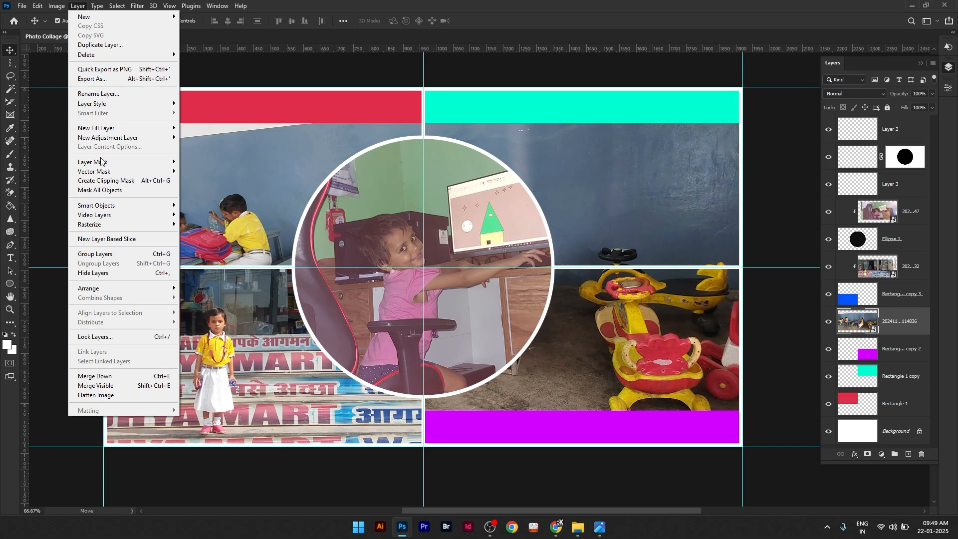
click(109, 181)
drag(631, 355, 733, 408)
drag(655, 382, 704, 415)
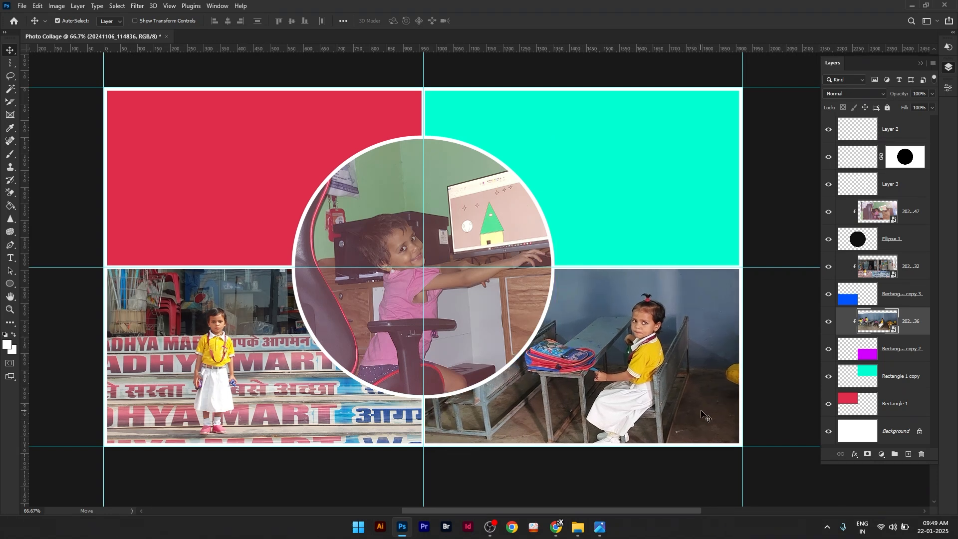
Step: Place 20241114_112115.jpg as an embedded image above the Rectangle 1 copy layer and clip it to the turquoise rectangle
click(899, 380)
click(22, 6)
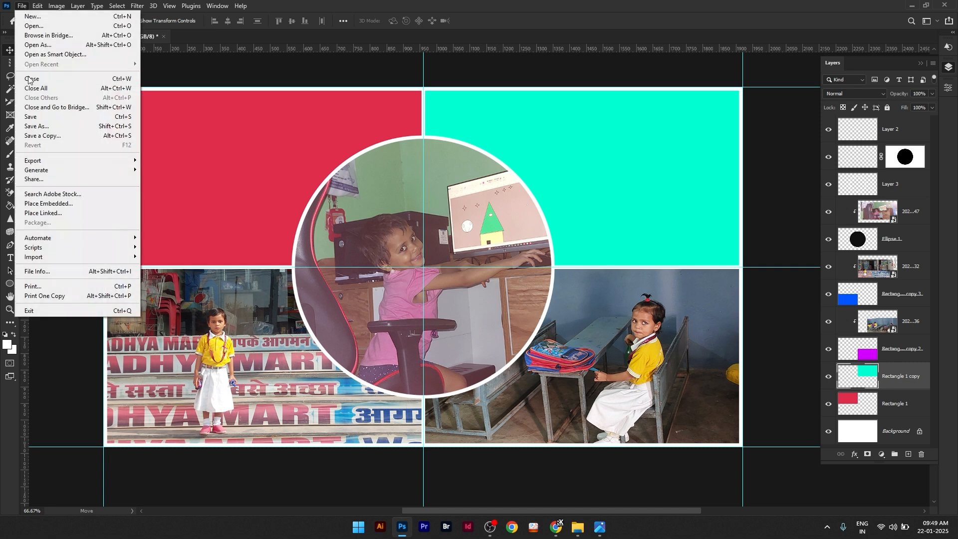
click(46, 205)
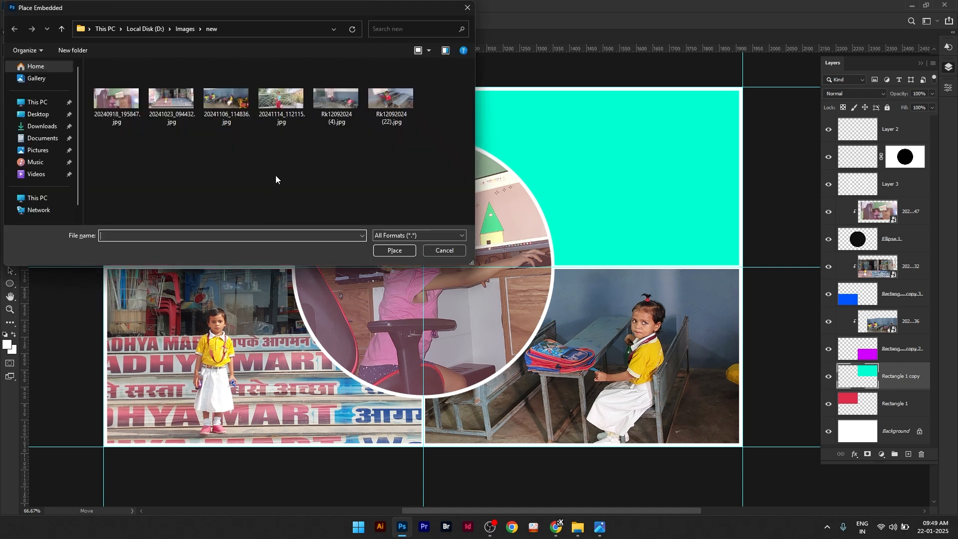
click(281, 100)
click(395, 251)
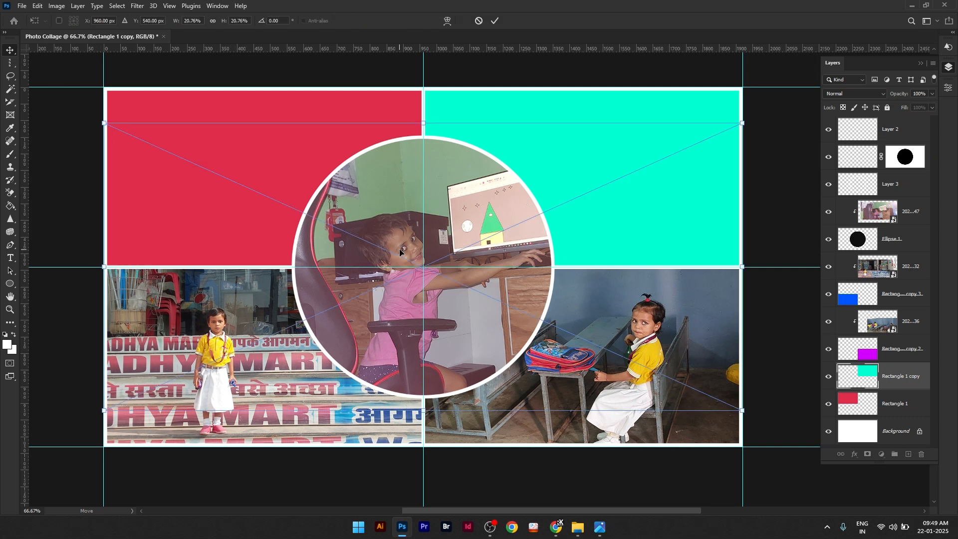
click(494, 21)
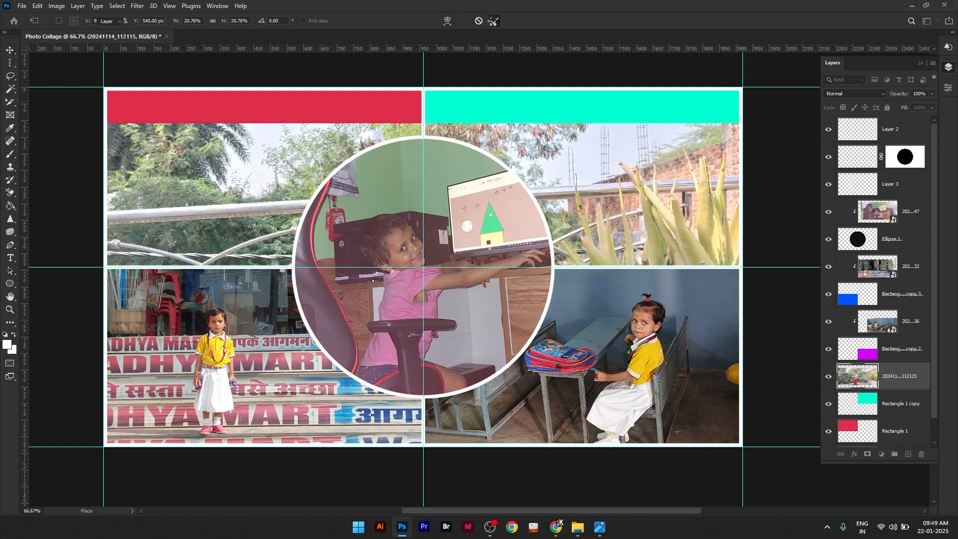
click(79, 6)
click(103, 180)
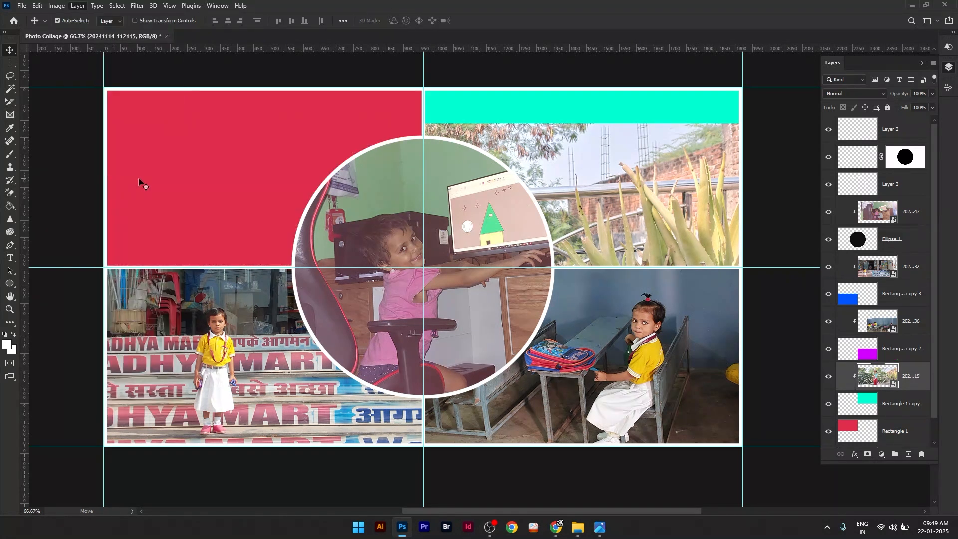
Step: Move the clipped 20241114_112115 photo to show the girl holding the cactus in the turquoise rectangle, and scale it down so more of her fits
drag(577, 185, 742, 215)
drag(673, 180, 721, 187)
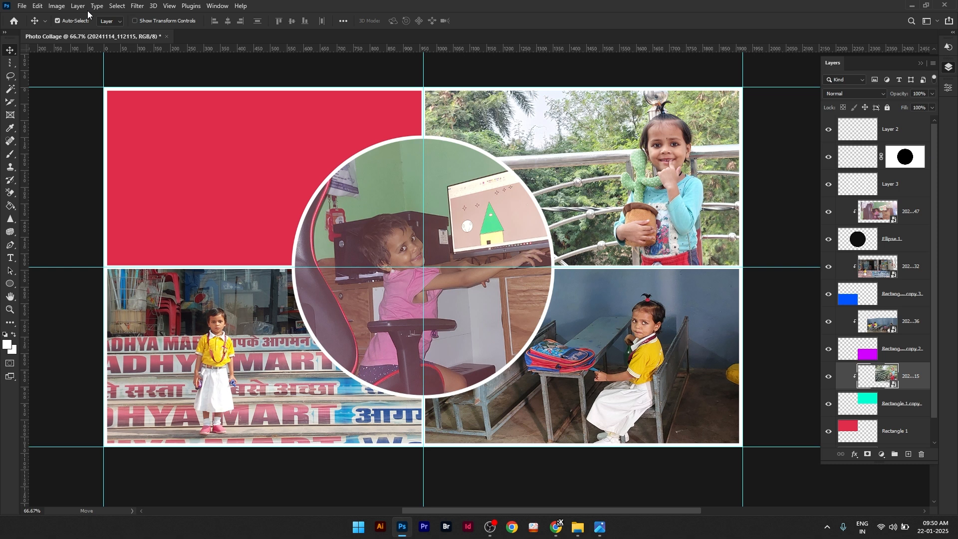
click(39, 6)
click(54, 222)
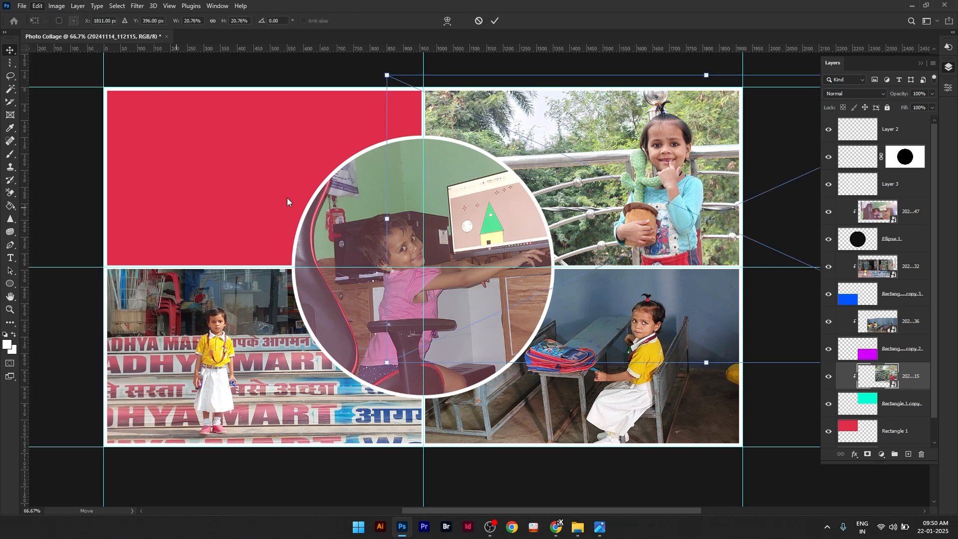
drag(387, 75, 514, 146)
drag(630, 141, 539, 85)
click(496, 21)
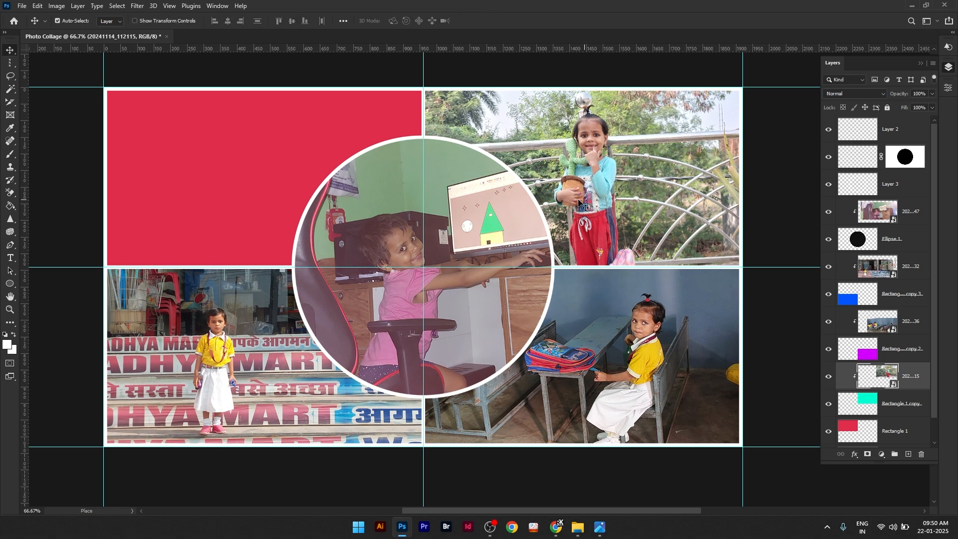
scroll(894, 388, down, 1)
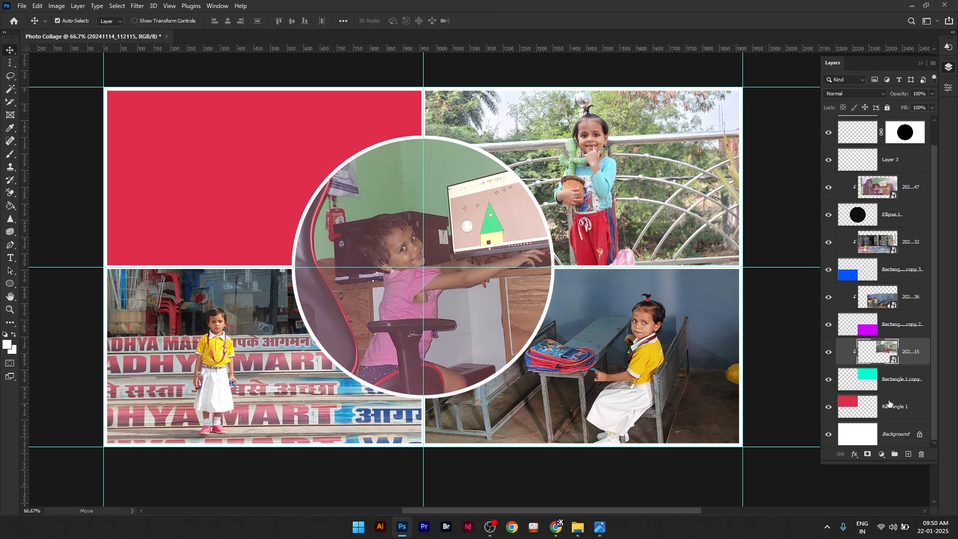
click(889, 405)
click(22, 6)
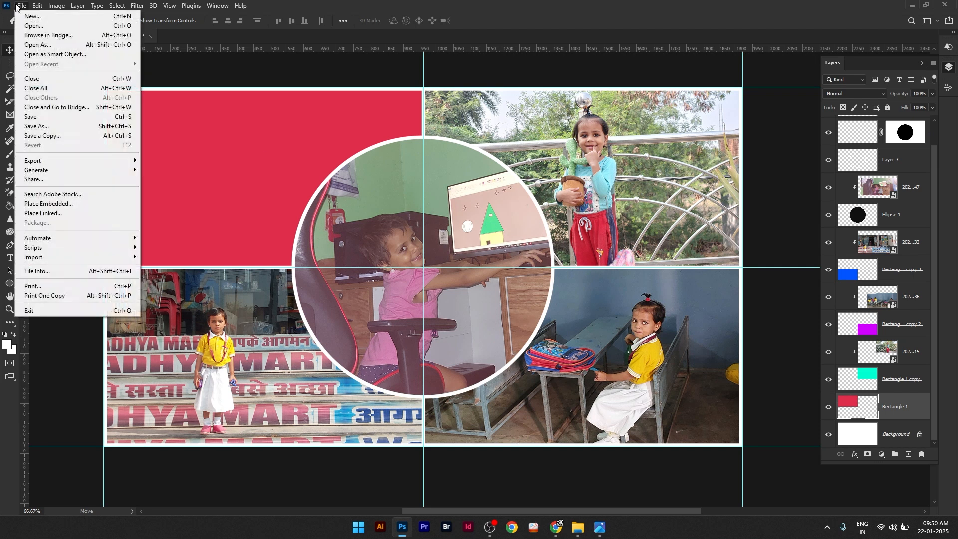
click(46, 203)
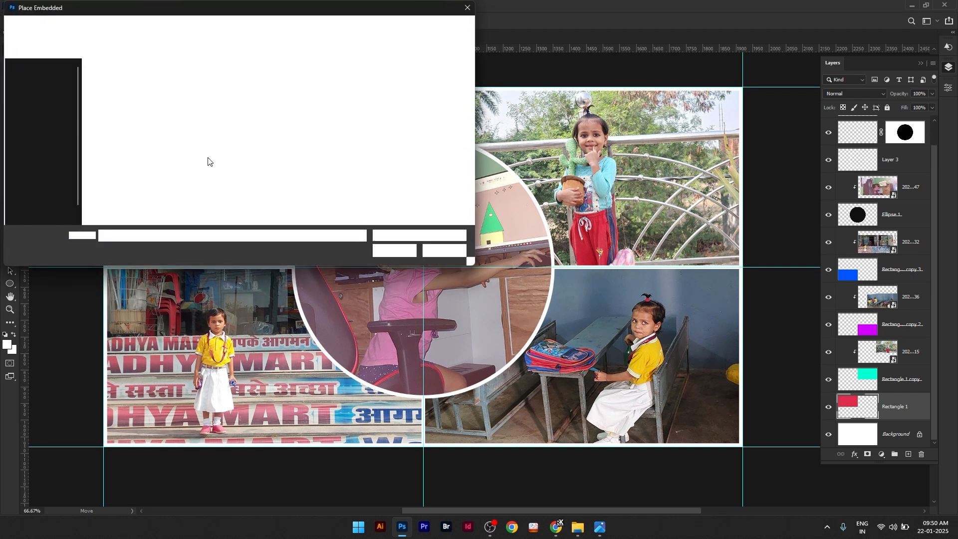
click(391, 103)
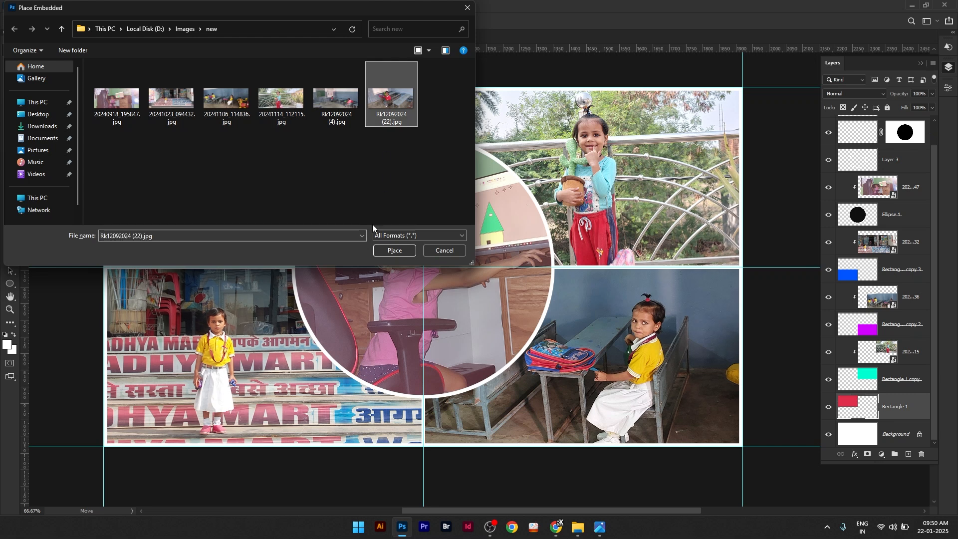
click(394, 251)
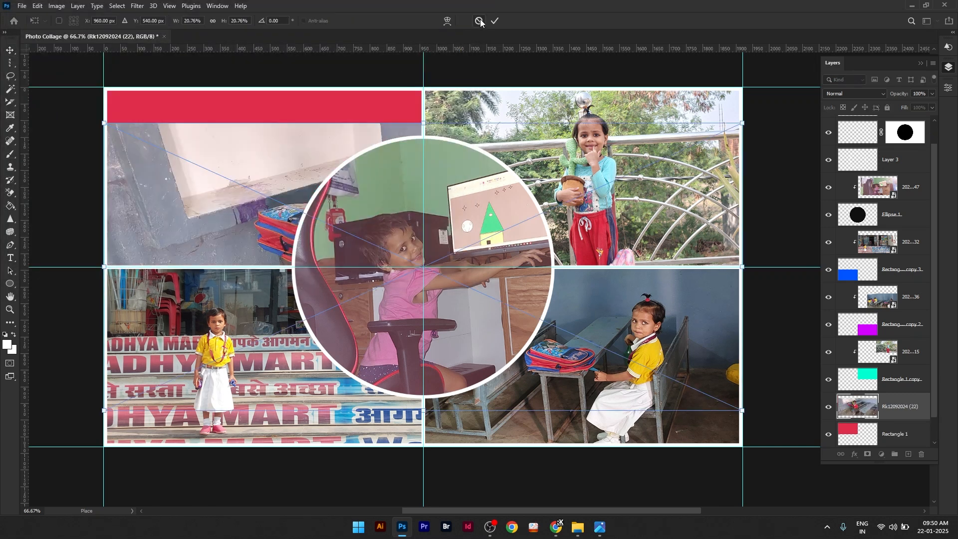
click(495, 21)
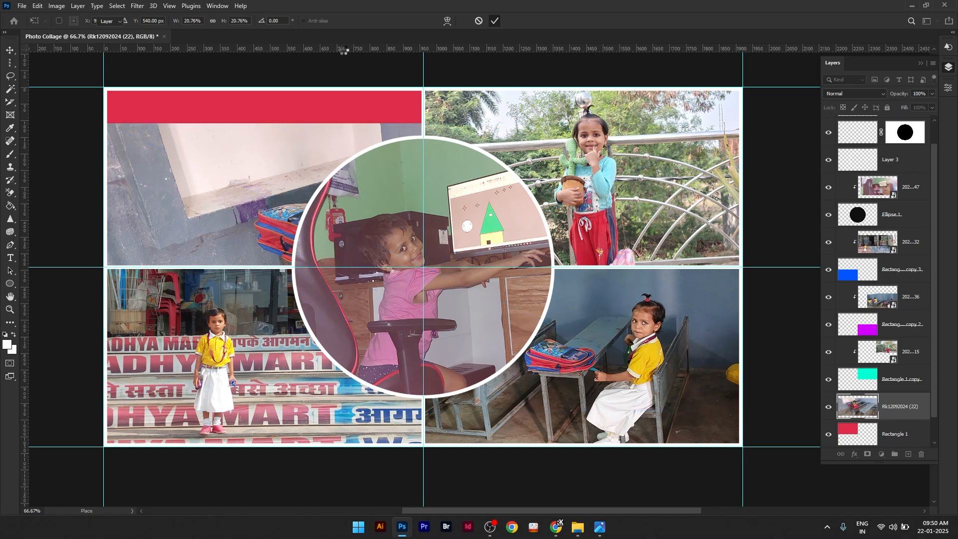
click(78, 6)
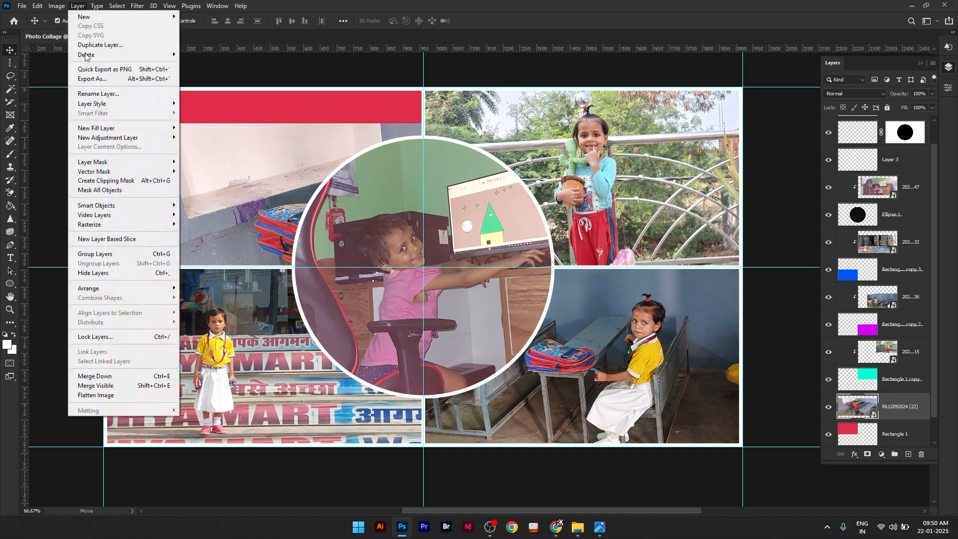
click(107, 180)
drag(213, 197, 128, 156)
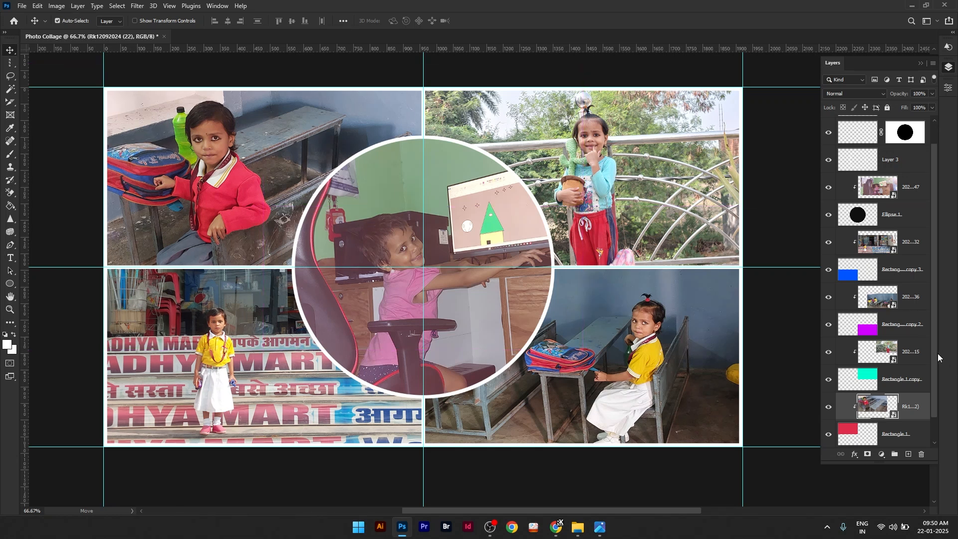
Step: Select the Background layer, and fit the collage on screen with the layer list collapsed out of the way
scroll(938, 364, down, 2)
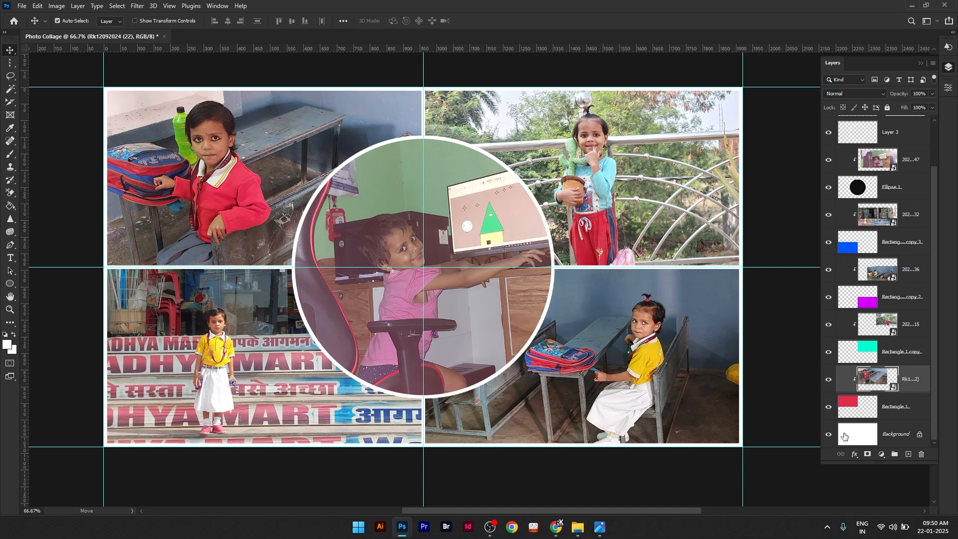
click(844, 435)
key(ctrl+0)
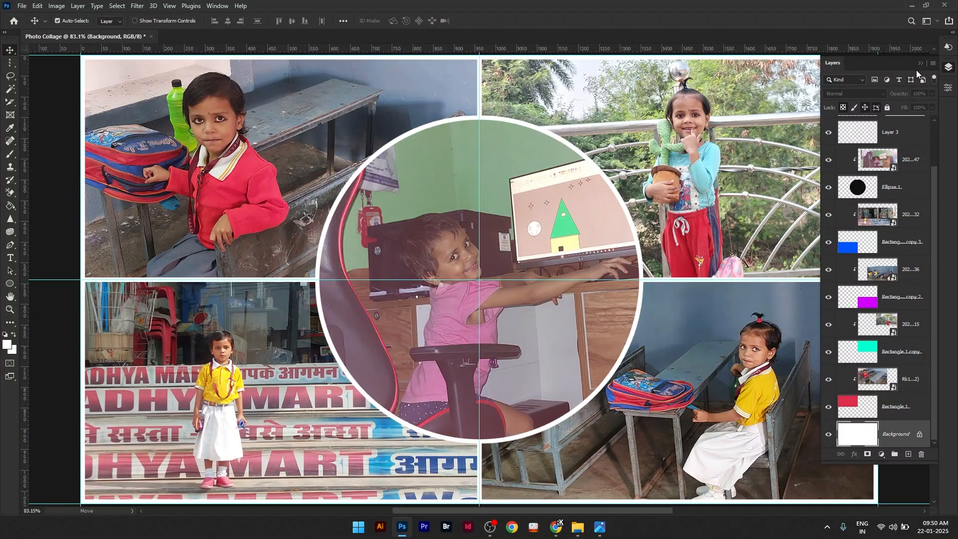
click(921, 63)
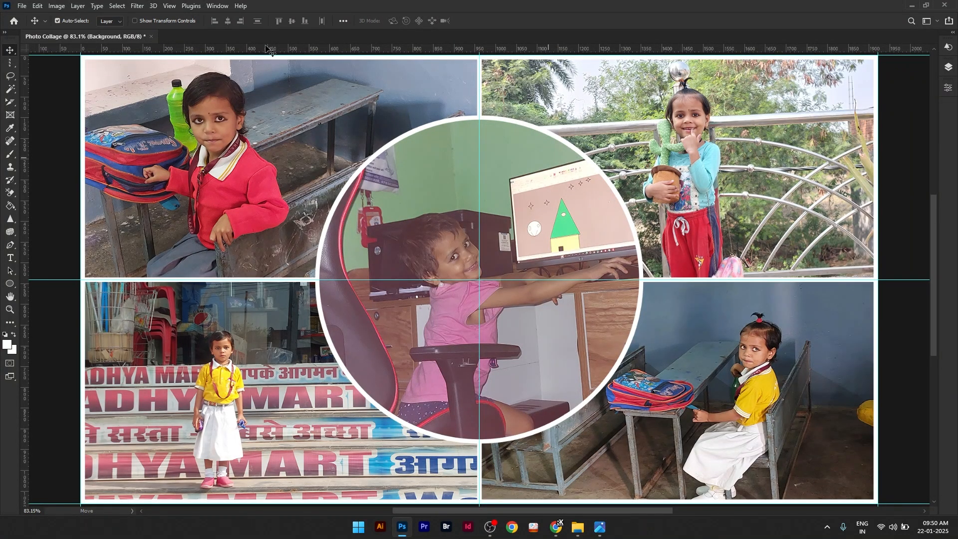
Step: Hide the guides to view the whole collage without guide lines
click(174, 6)
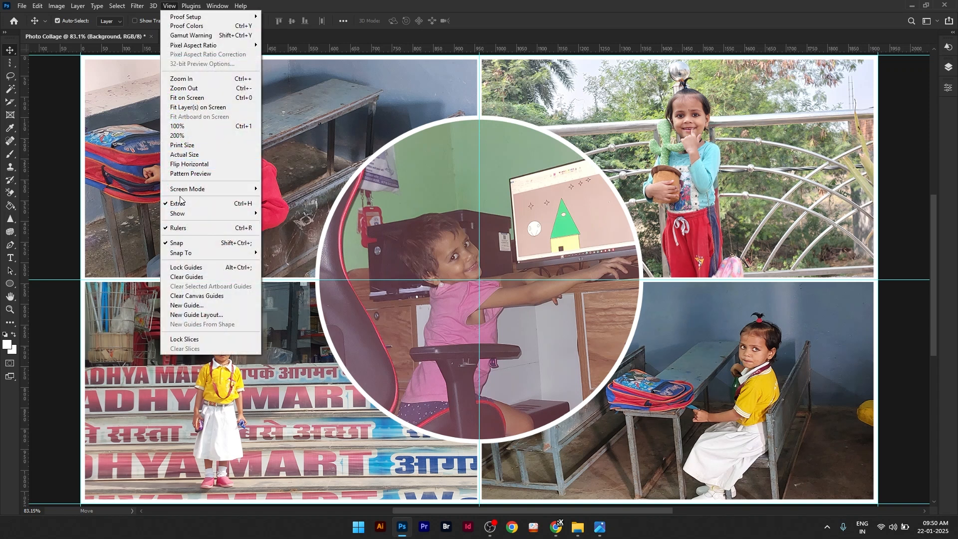
mouse_move(187, 215)
click(282, 250)
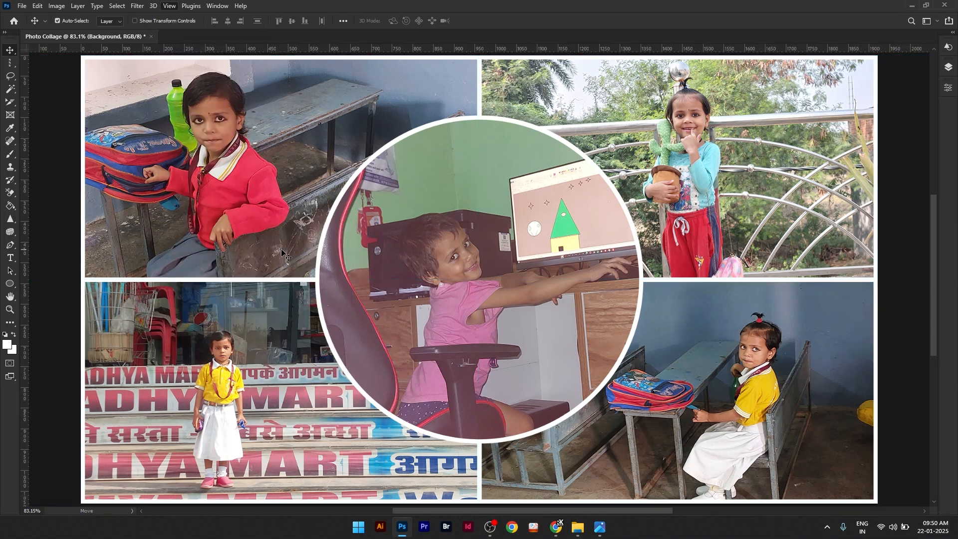
scroll(414, 214, down, 1)
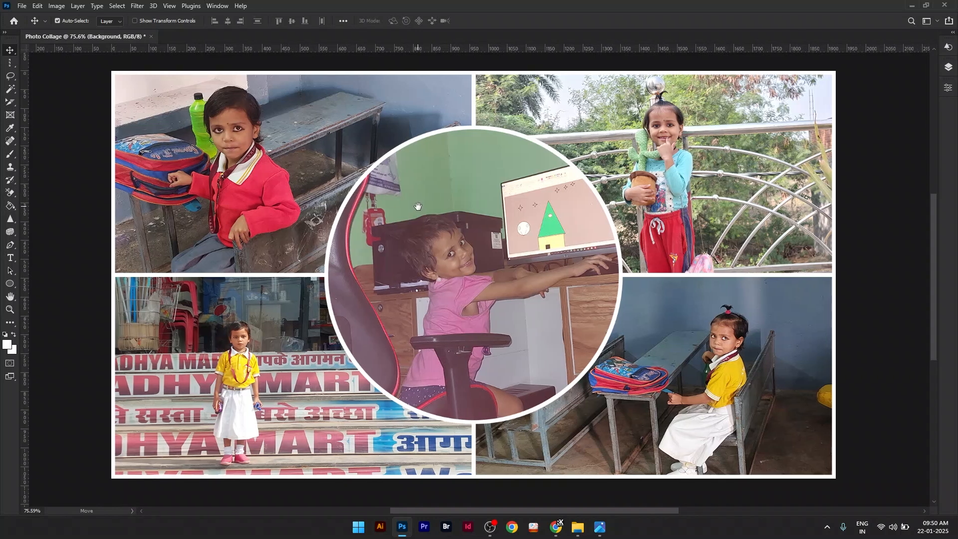